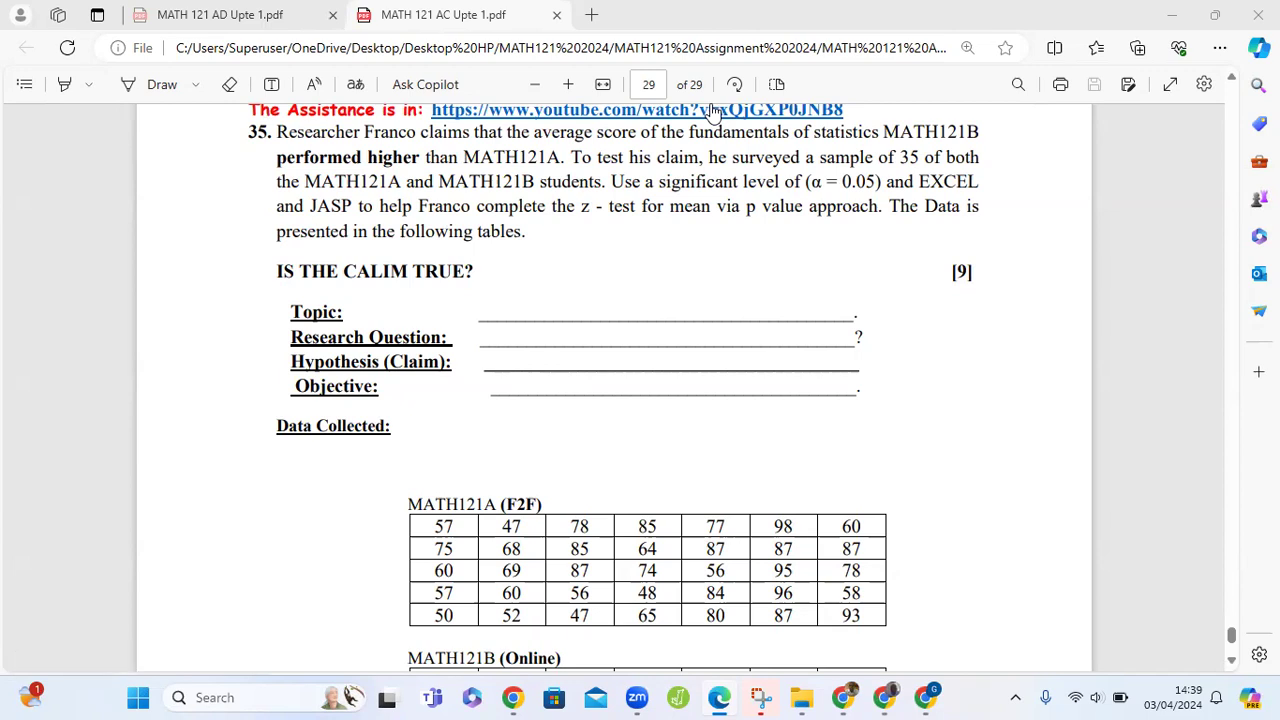
Switch to Chrome and return from the One Sample T Test Calculator page to its Google search results
key(alt+Tab)
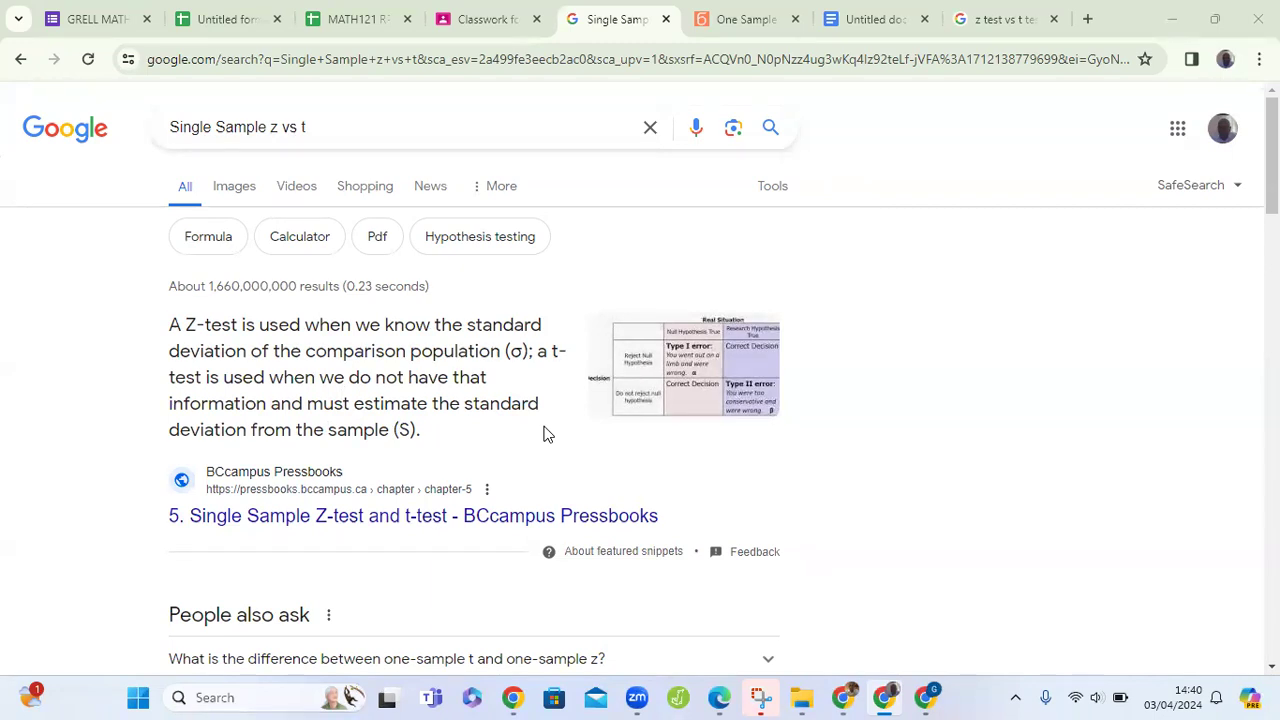
click(714, 21)
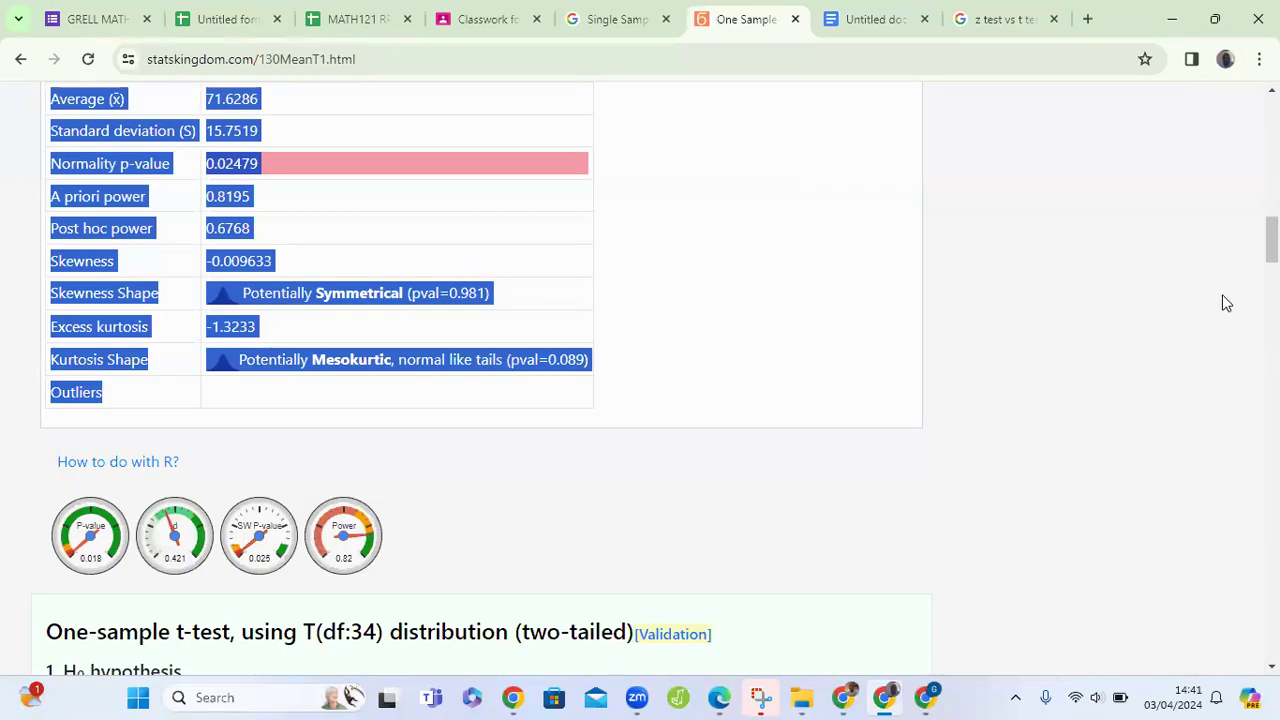
drag(1272, 240, 1272, 120)
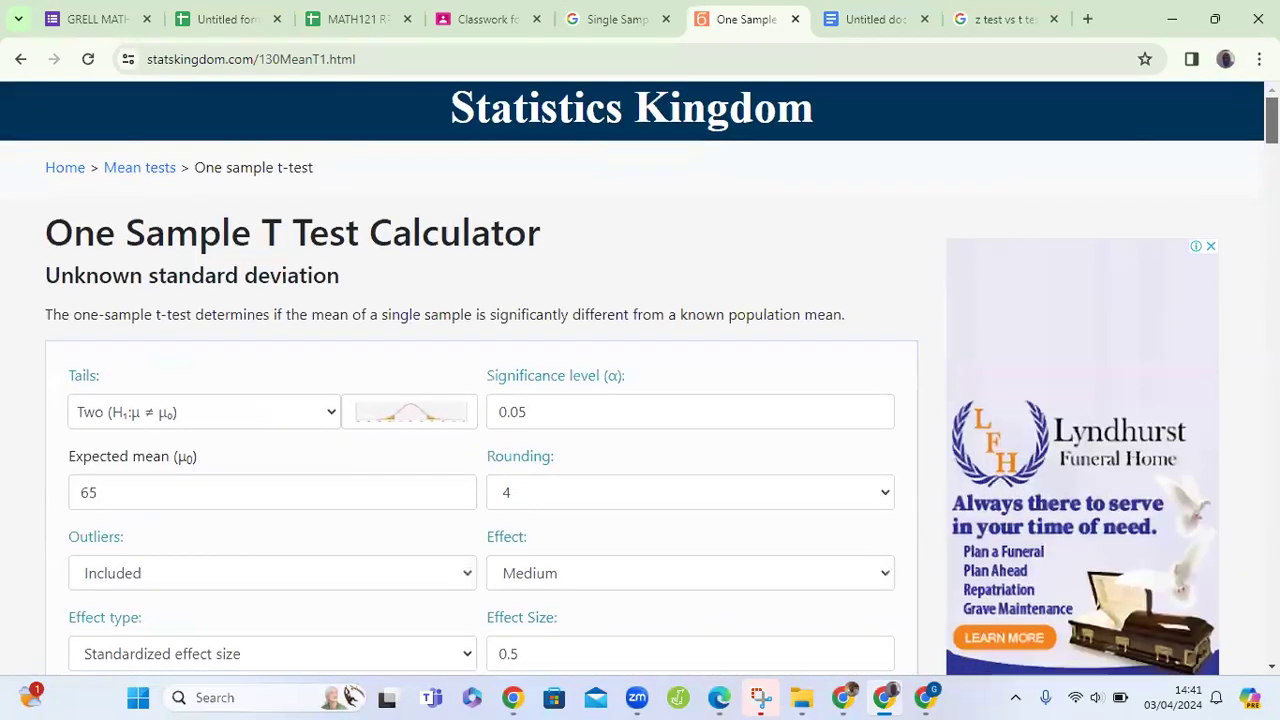
click(20, 60)
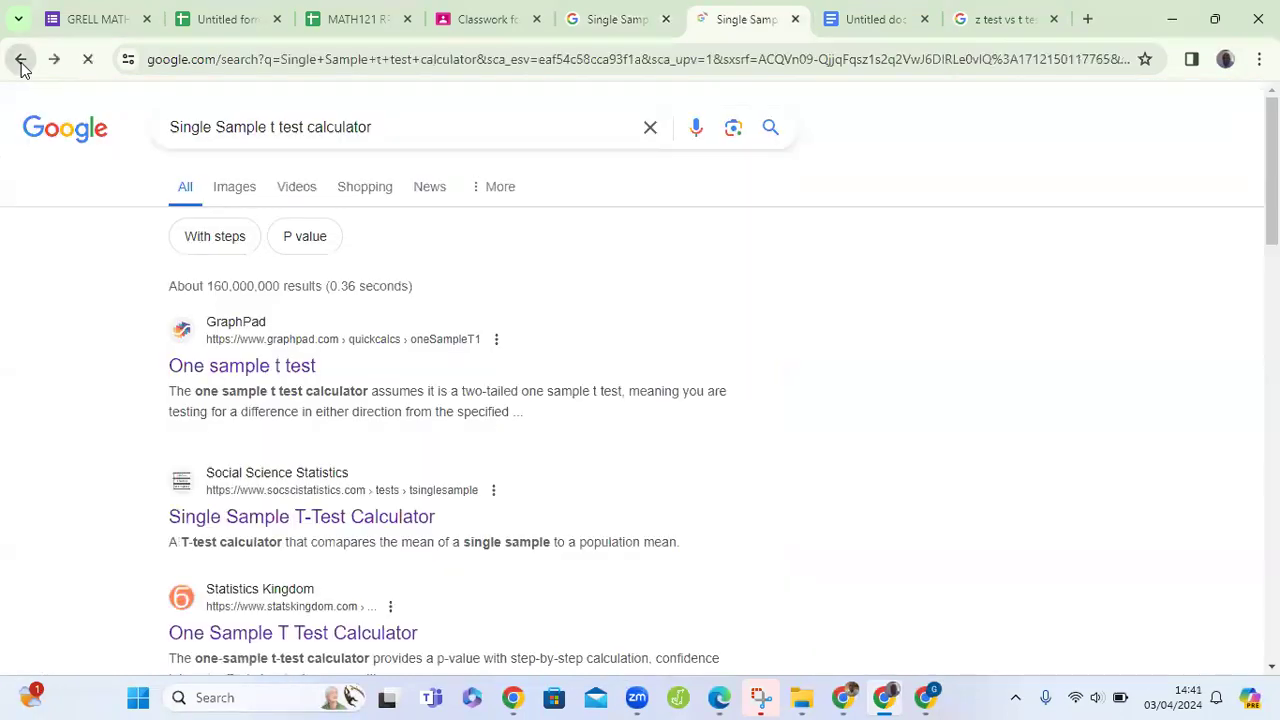
Change the Google query to "Two Independent Samples t test calculator" and run the search
click(218, 124)
key(BackSpace)
key(BackSpace)
key(BackSpace)
key(BackSpace)
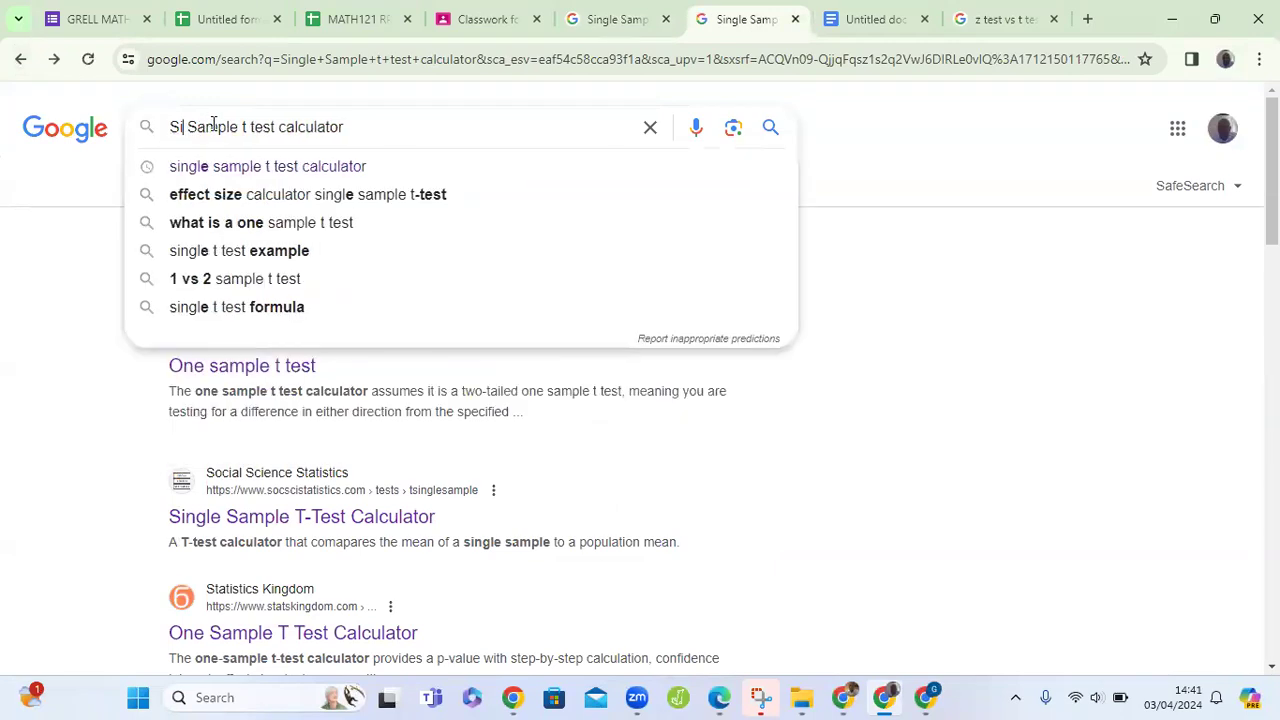
key(BackSpace)
key(BackSpace)
text(T)
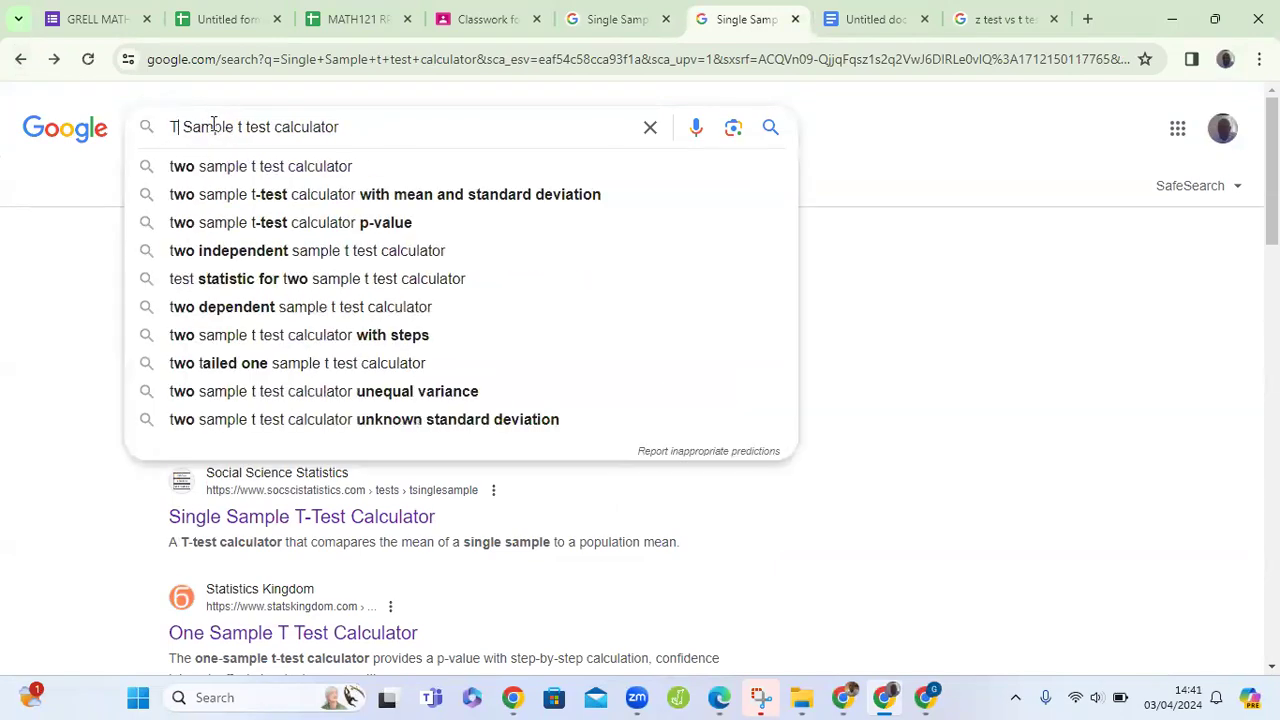
text(wo)
key(BackSpace)
text(Indep)
text(e)
key(BackSpace)
key(BackSpace)
text(pend)
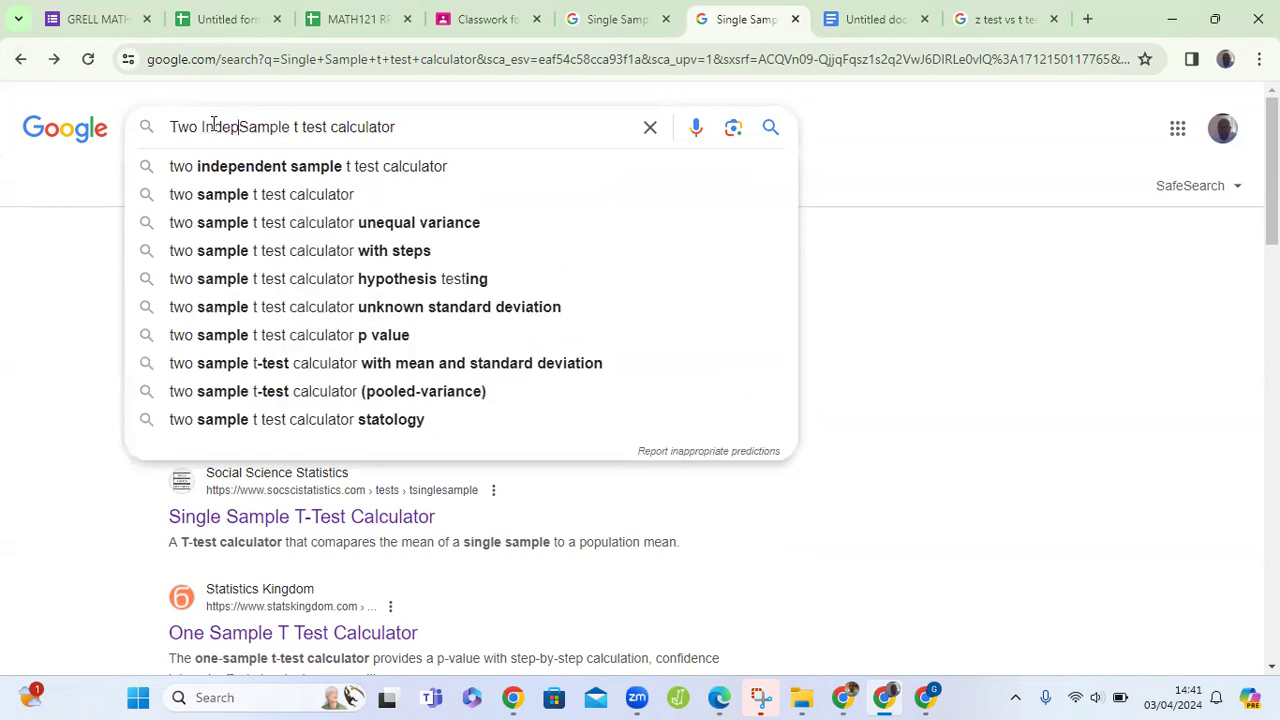
text(ent)
key(Right)
key(Right)
key(Right)
key(Right)
key(Right)
text(s)
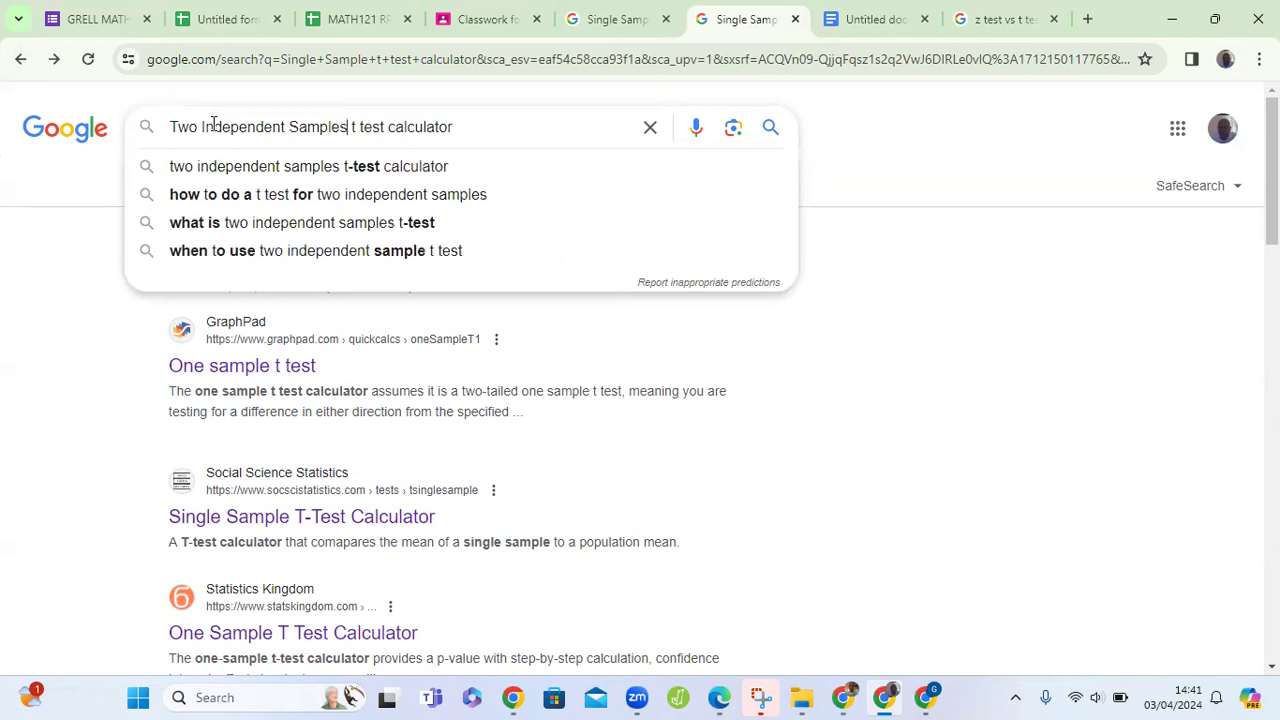
key(Return)
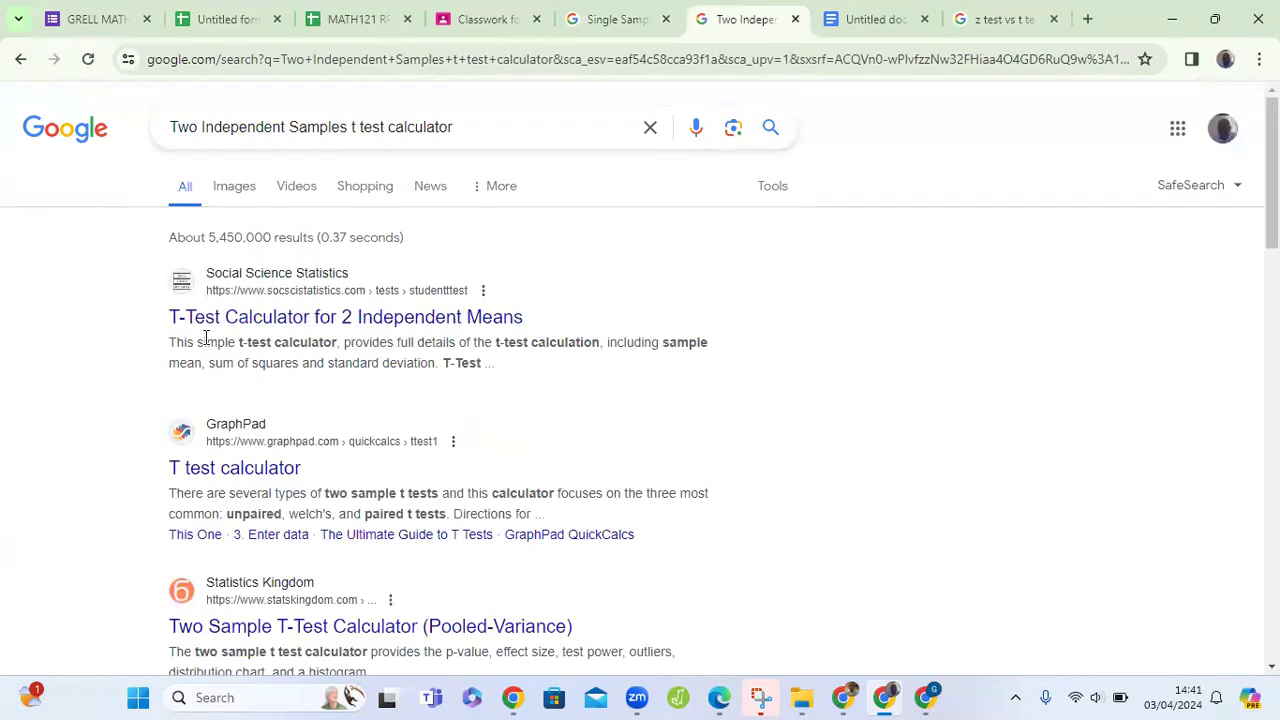
Open the Statistics Kingdom result "Two Sample T-Test Calculator (Pooled-Variance)" and go to its test settings
click(230, 628)
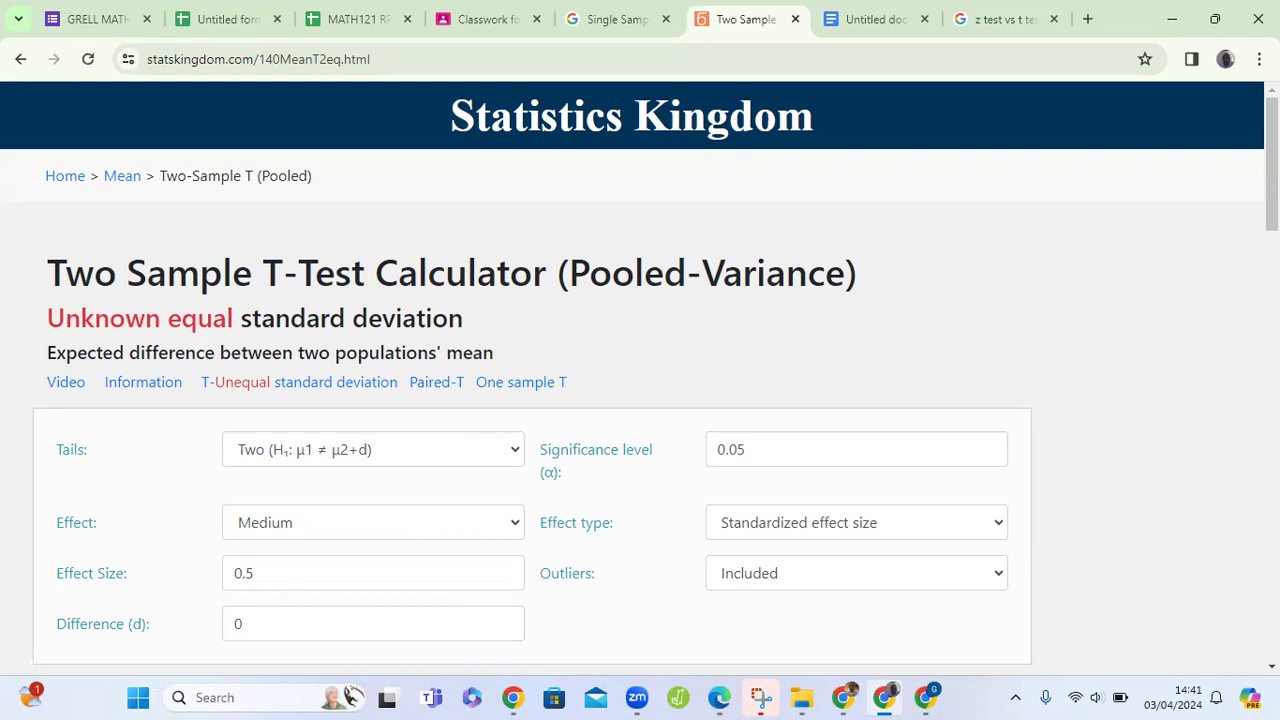
scroll(640, 378, down, 2)
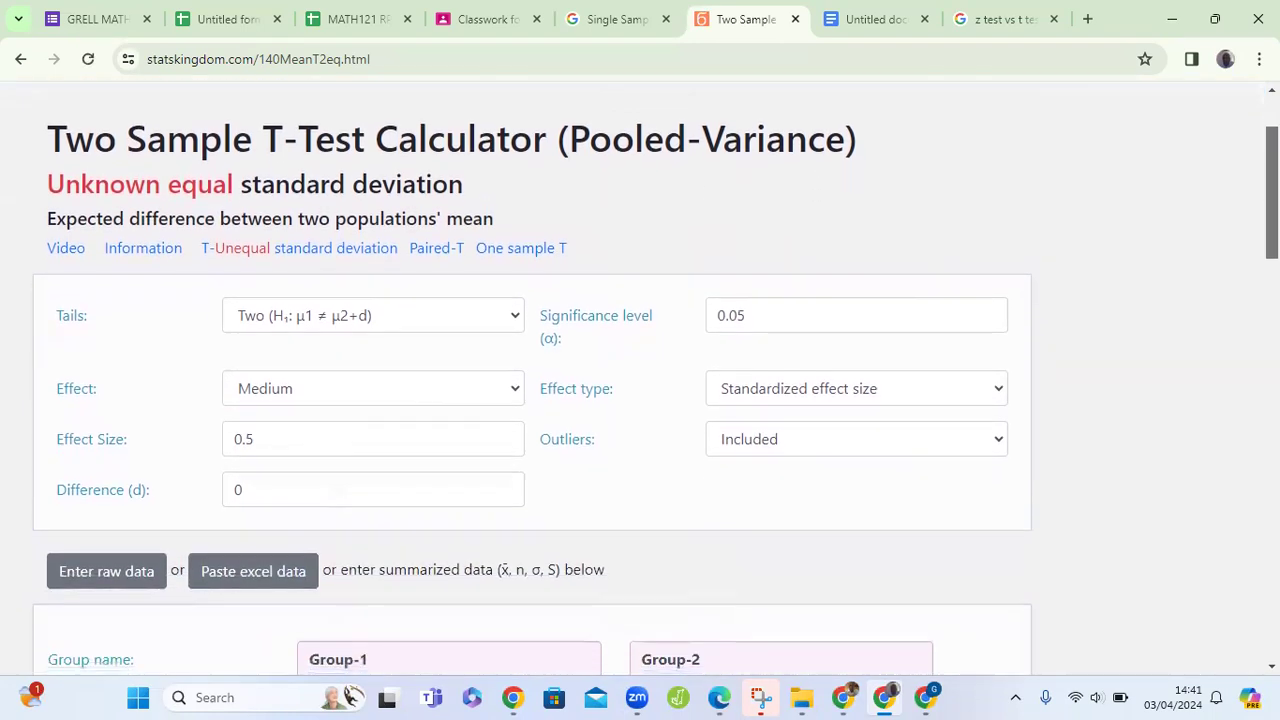
scroll(640, 378, down, 1)
scroll(640, 378, down, 1)
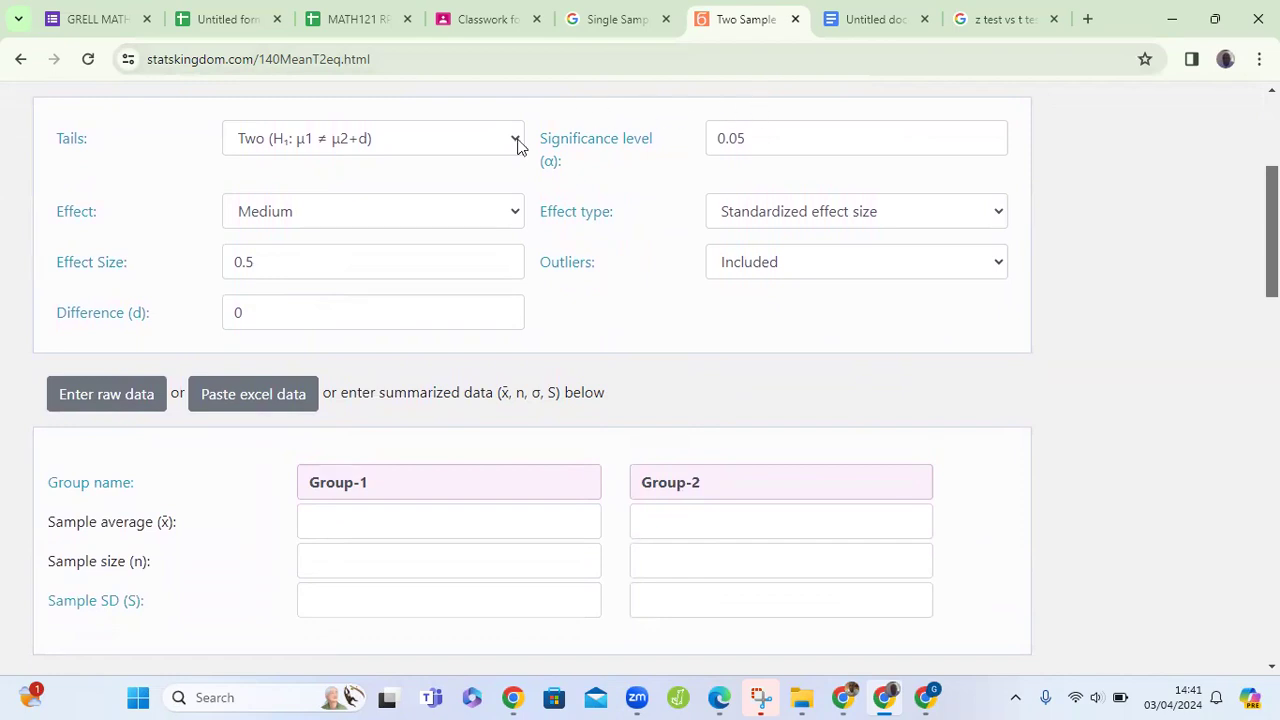
Check the claim in question 35 of the assignment PDF in Edge, then set the calculator's tails in Chrome to Right (H₁: µ1 > µ2+d)
click(717, 697)
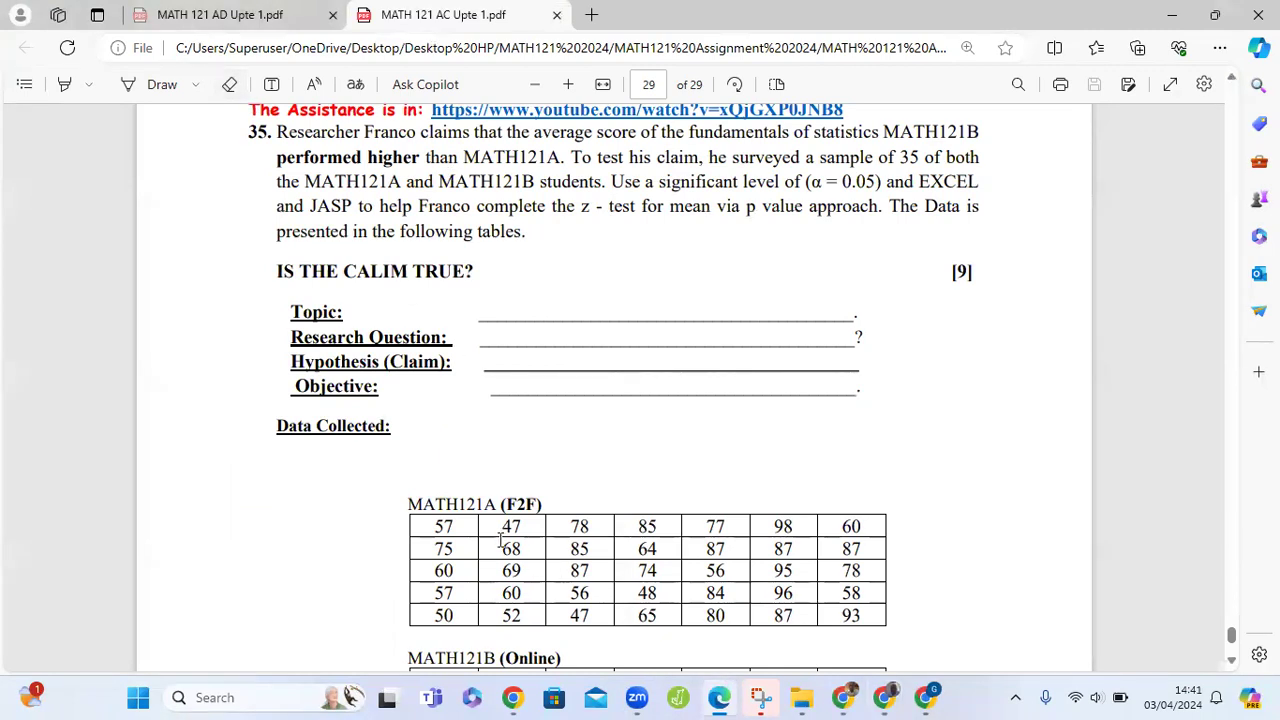
mouse_move(727, 698)
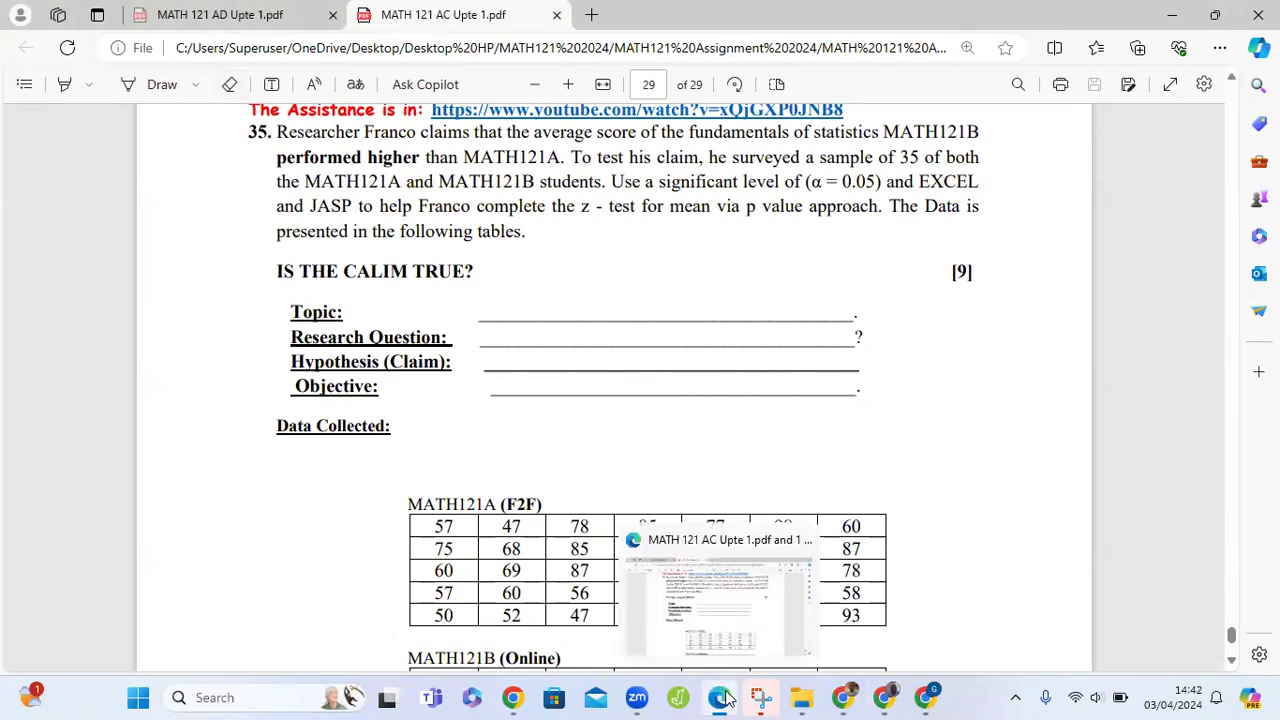
drag(727, 698, 808, 698)
mouse_move(852, 698)
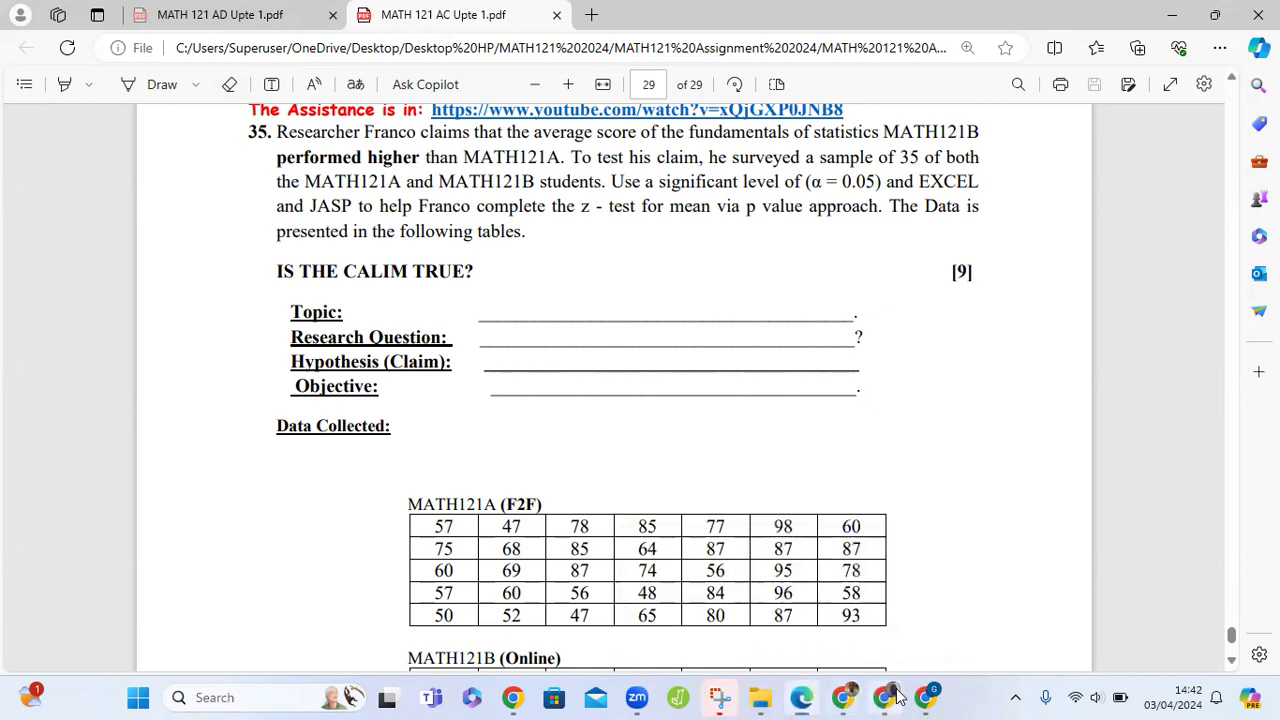
click(897, 697)
click(517, 139)
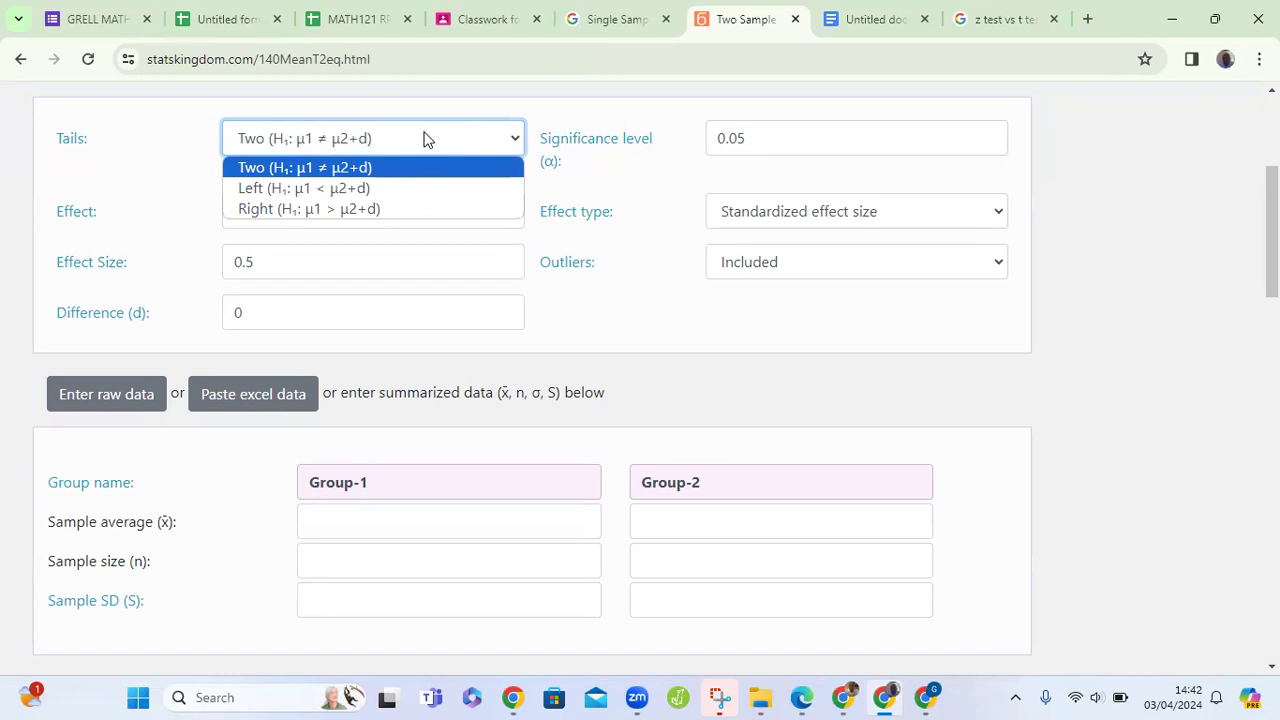
click(422, 210)
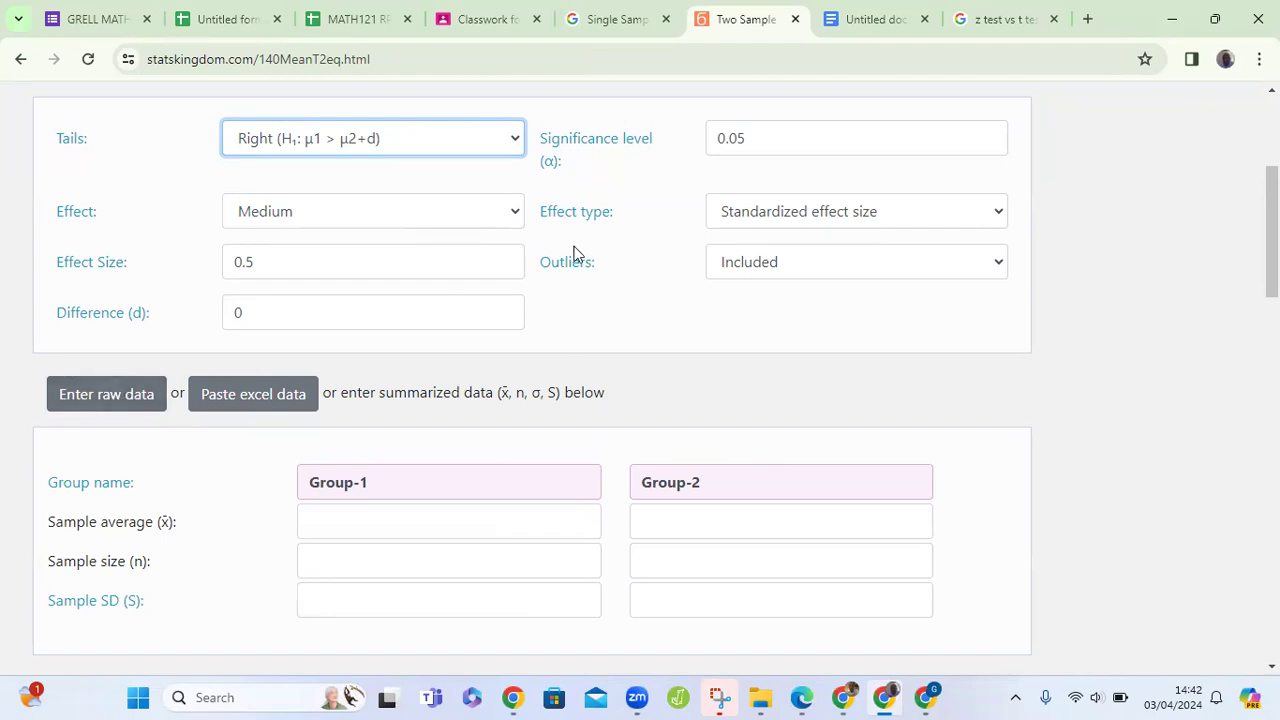
Open the raw data entry for the samples and rename the first group "Scores of MATH121A"
click(110, 400)
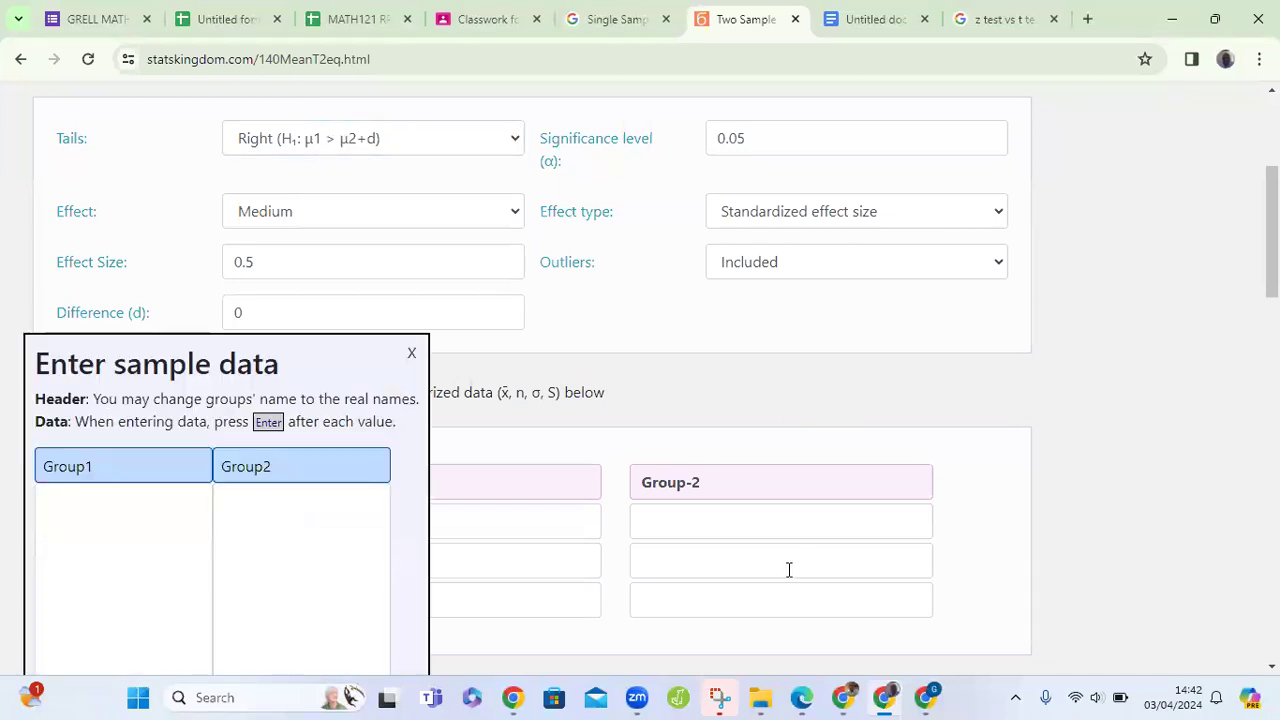
click(134, 468)
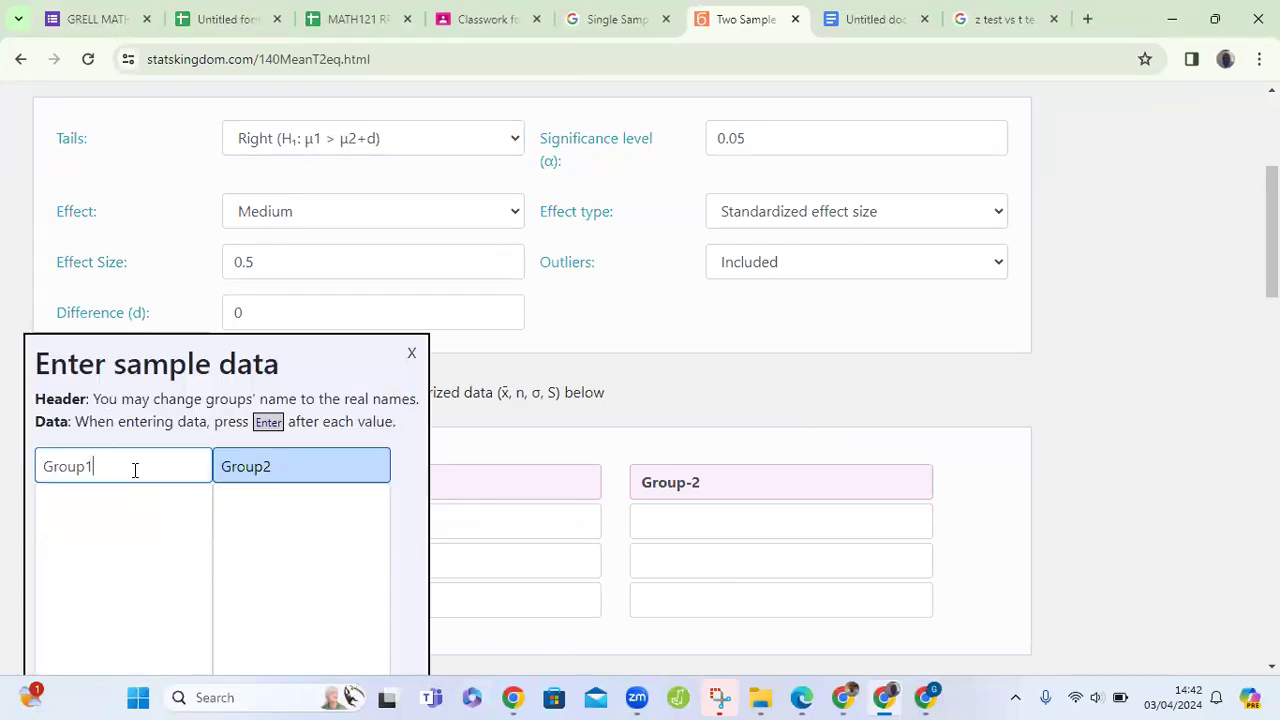
key(BackSpace)
key(BackSpace)
key(BackSpace)
key(BackSpace)
key(BackSpace)
key(BackSpace)
text(MATH121)
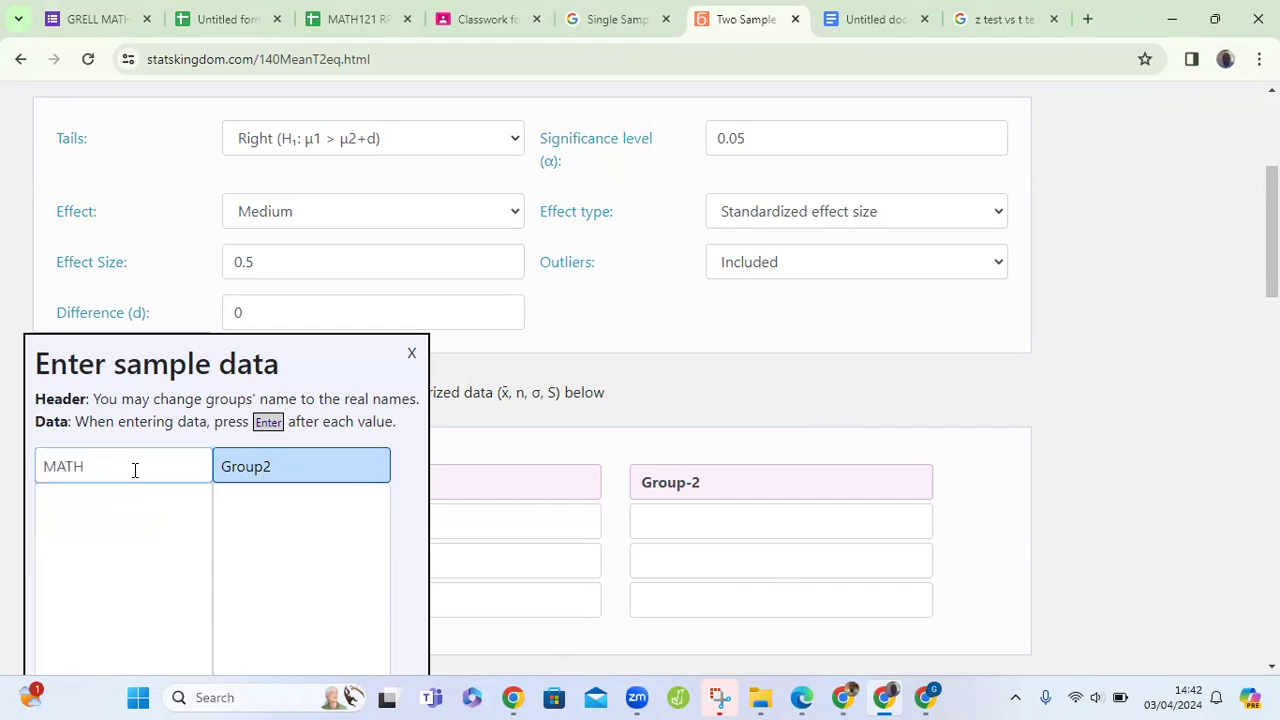
text(A)
text(Scores of)
Copy the first group's name into the second group's header and change it to "Scores of MATH121B"
key(shift+Right)
key(shift+Right)
key(shift+Right)
key(shift+Right)
key(shift+Right)
key(shift+Right)
key(shift+Right)
key(shift+Right)
key(shift+Right)
key(shift+Right)
key(shift+Right)
key(shift+Right)
key(shift+Right)
key(shift+Right)
key(shift+Right)
key(shift+Right)
key(shift+Right)
key(ctrl+c)
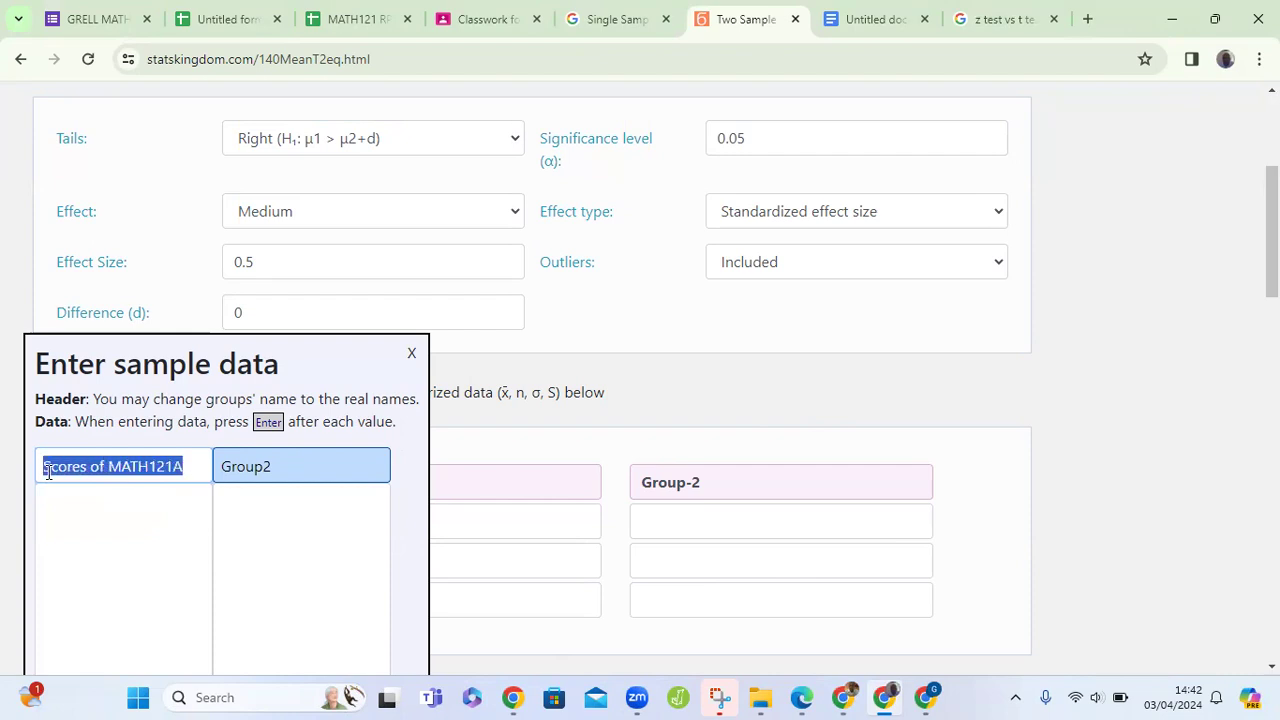
click(277, 478)
key(BackSpace)
key(BackSpace)
key(BackSpace)
key(BackSpace)
key(BackSpace)
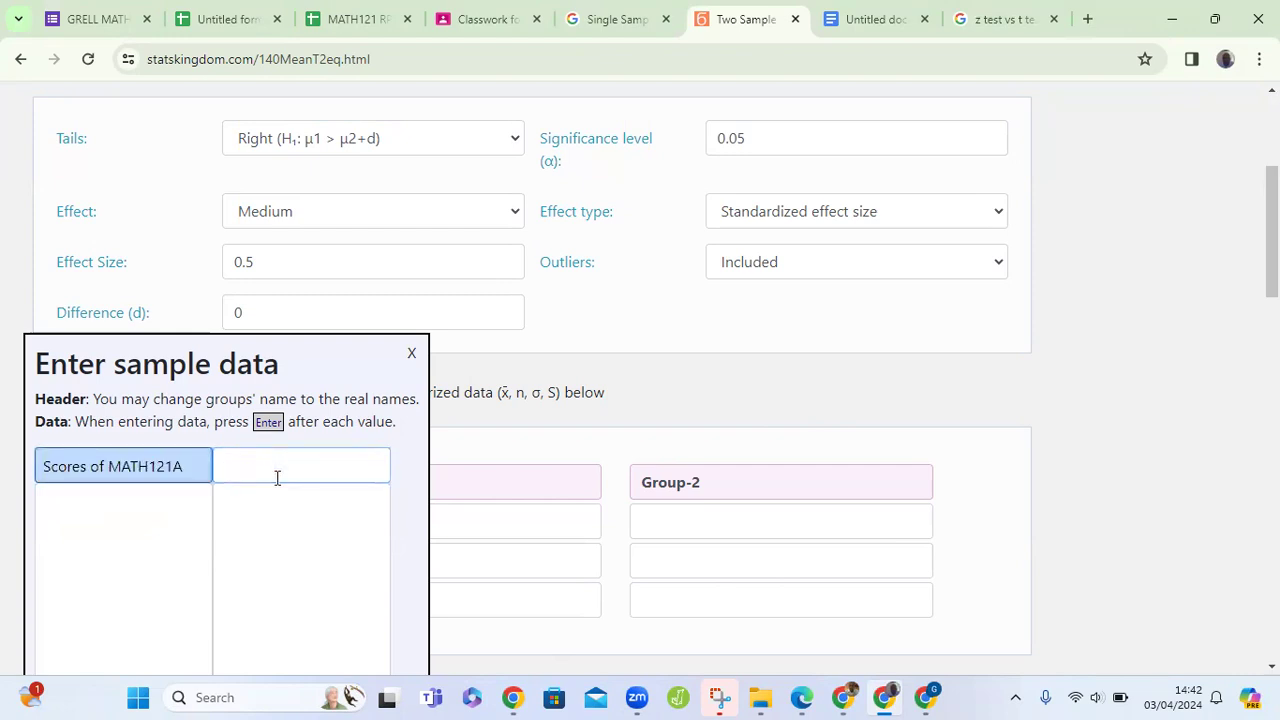
key(ctrl+v)
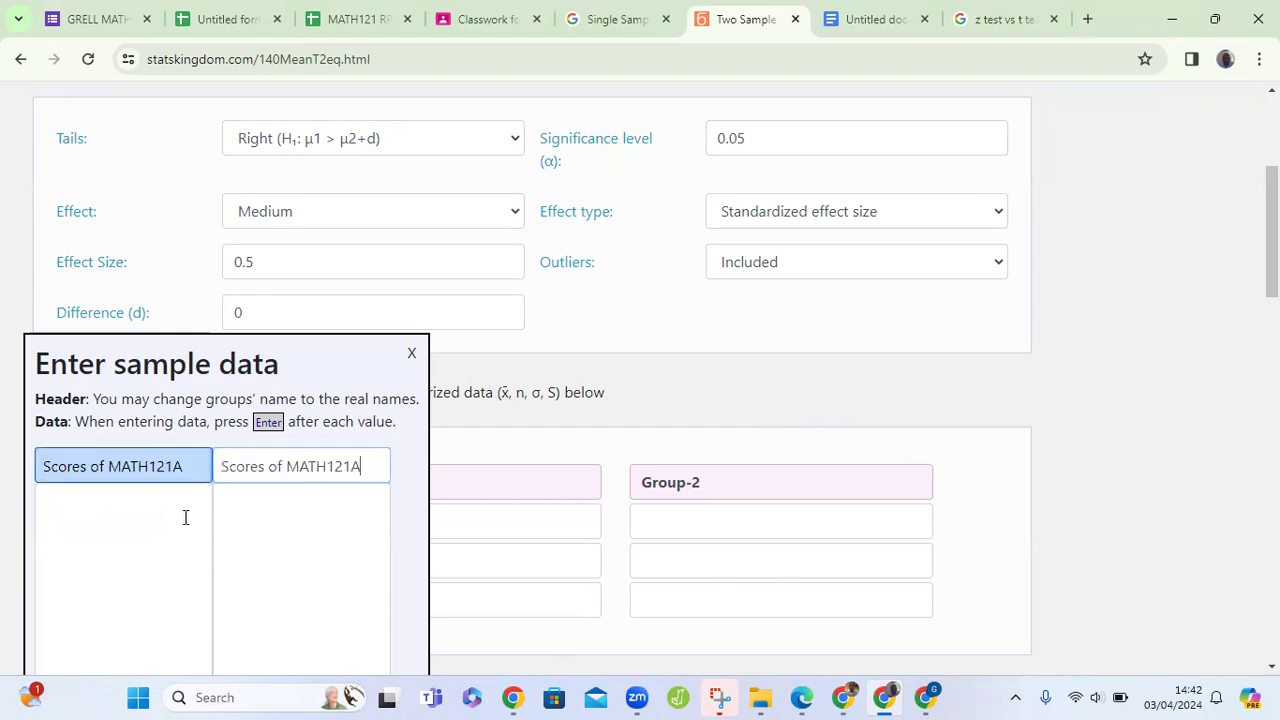
key(BackSpace)
Copy all MATH121A (F2F) scores from the assignment PDF in Edge and paste them under Scores of MATH121A in the Chrome calculator
click(803, 697)
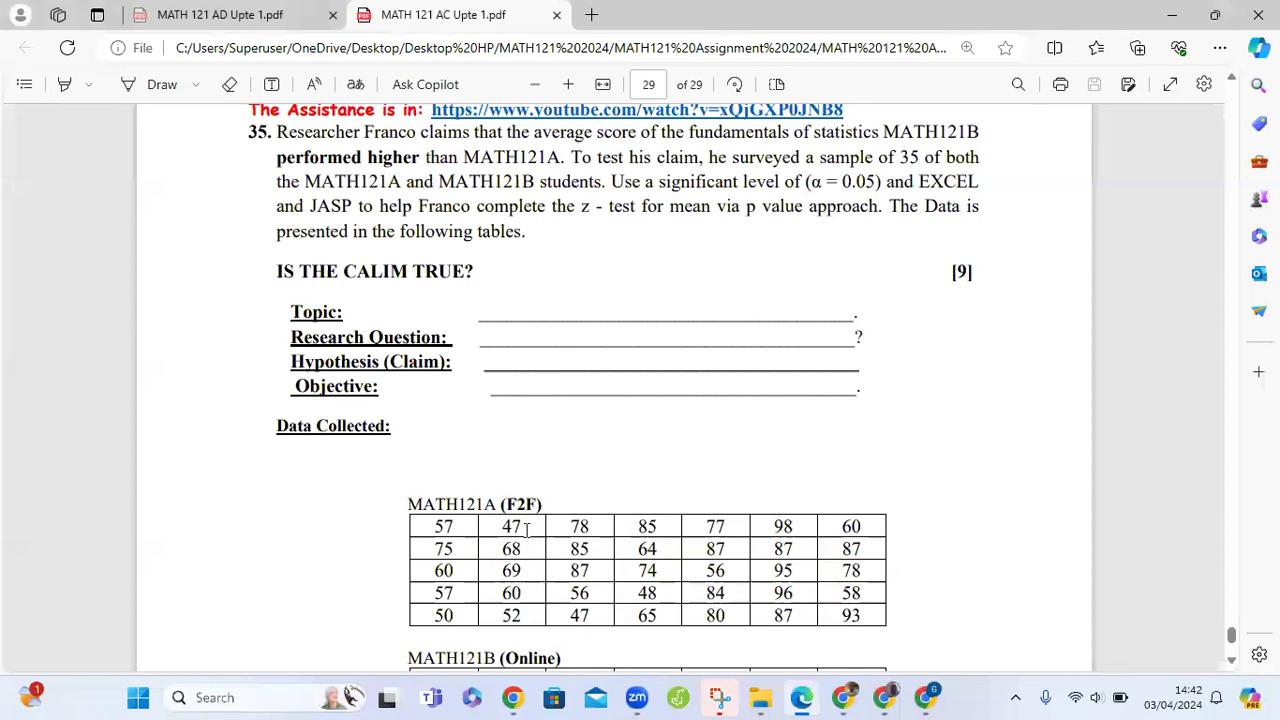
mouse_move(433, 522)
mouse_down()
mouse_move(788, 565)
mouse_move(877, 592)
mouse_move(878, 612)
mouse_move(505, 520)
mouse_move(420, 530)
mouse_up()
key(ctrl+c)
click(867, 615)
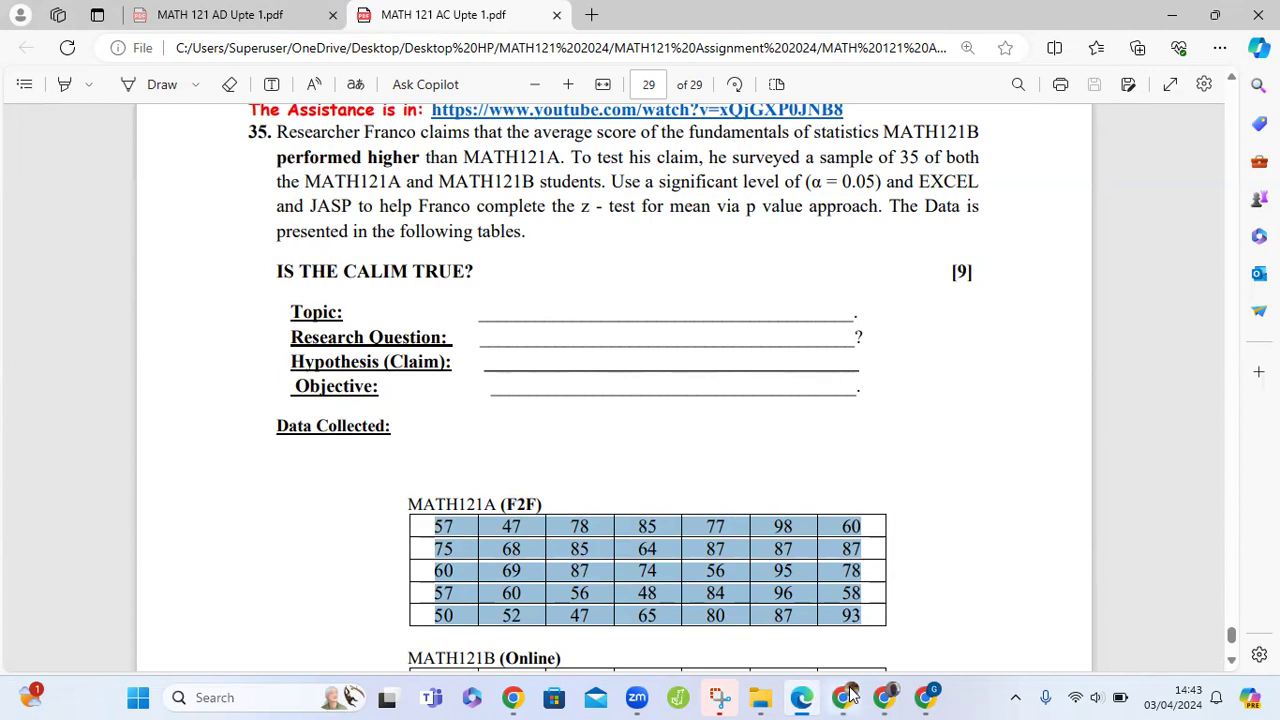
click(886, 697)
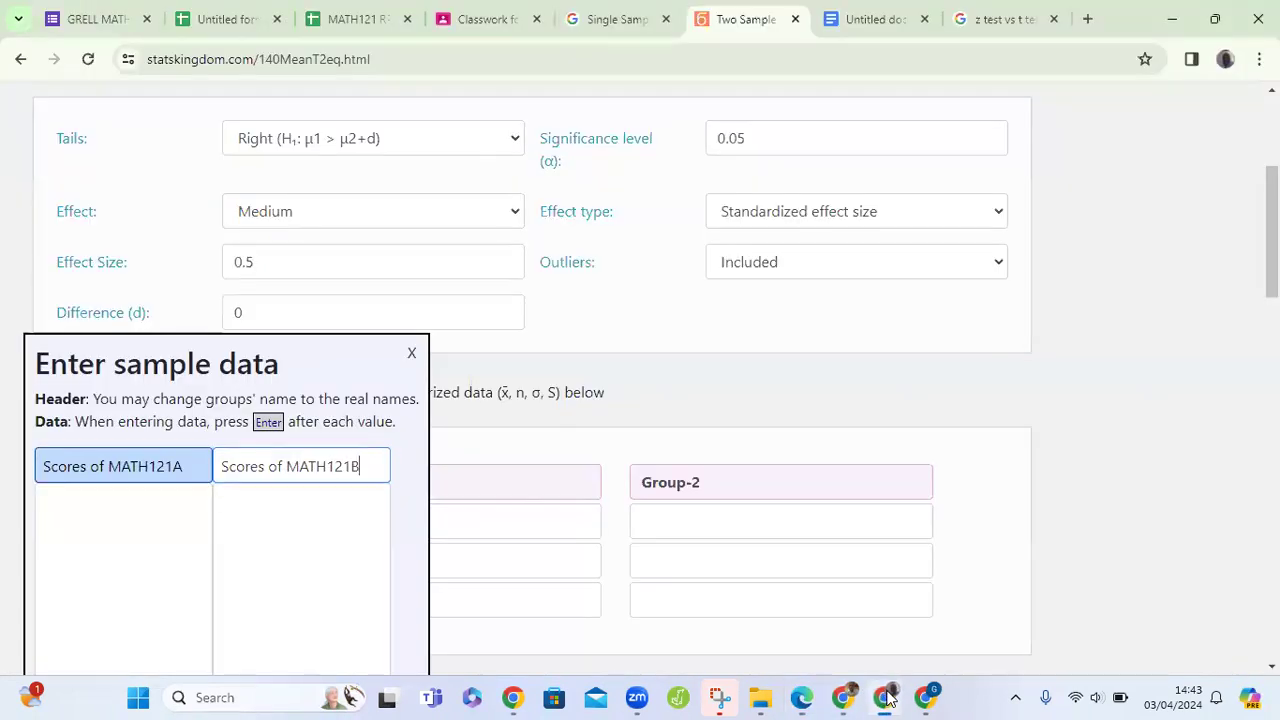
click(142, 541)
key(ctrl+v)
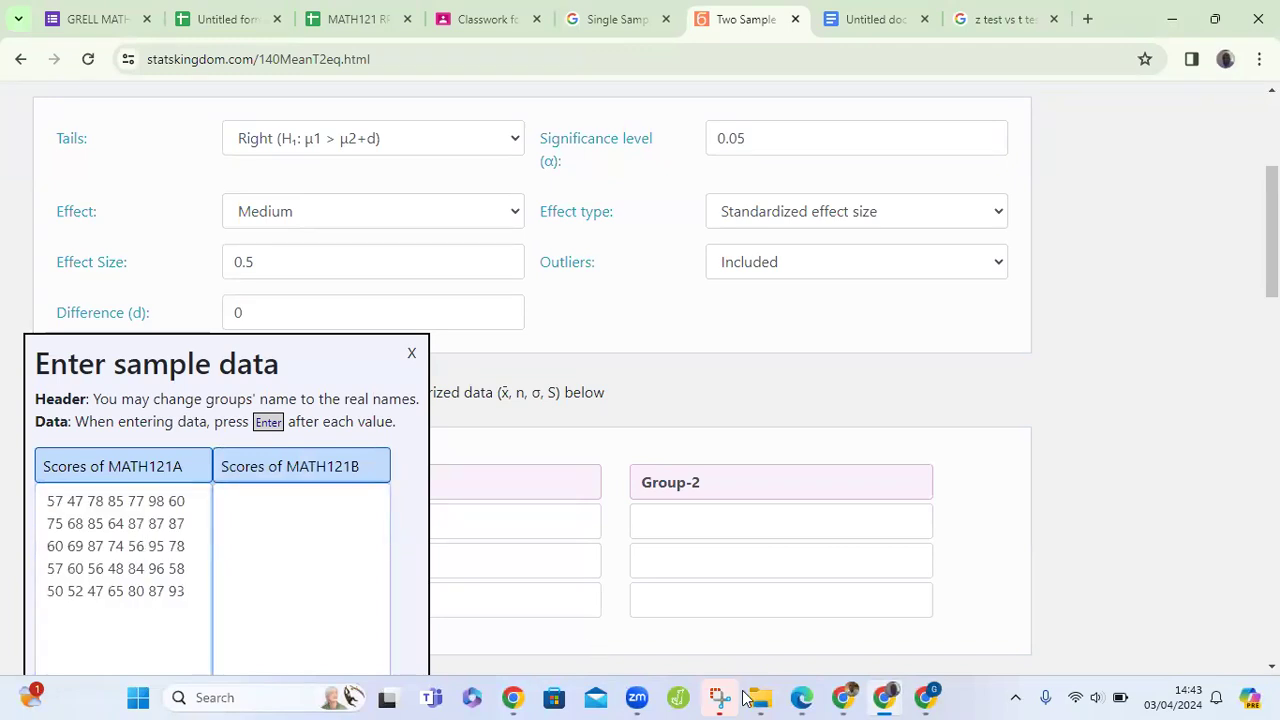
Copy all MATH121B (Online) scores from the assignment PDF in Edge and paste them under Scores of MATH121B in the Chrome calculator
click(883, 697)
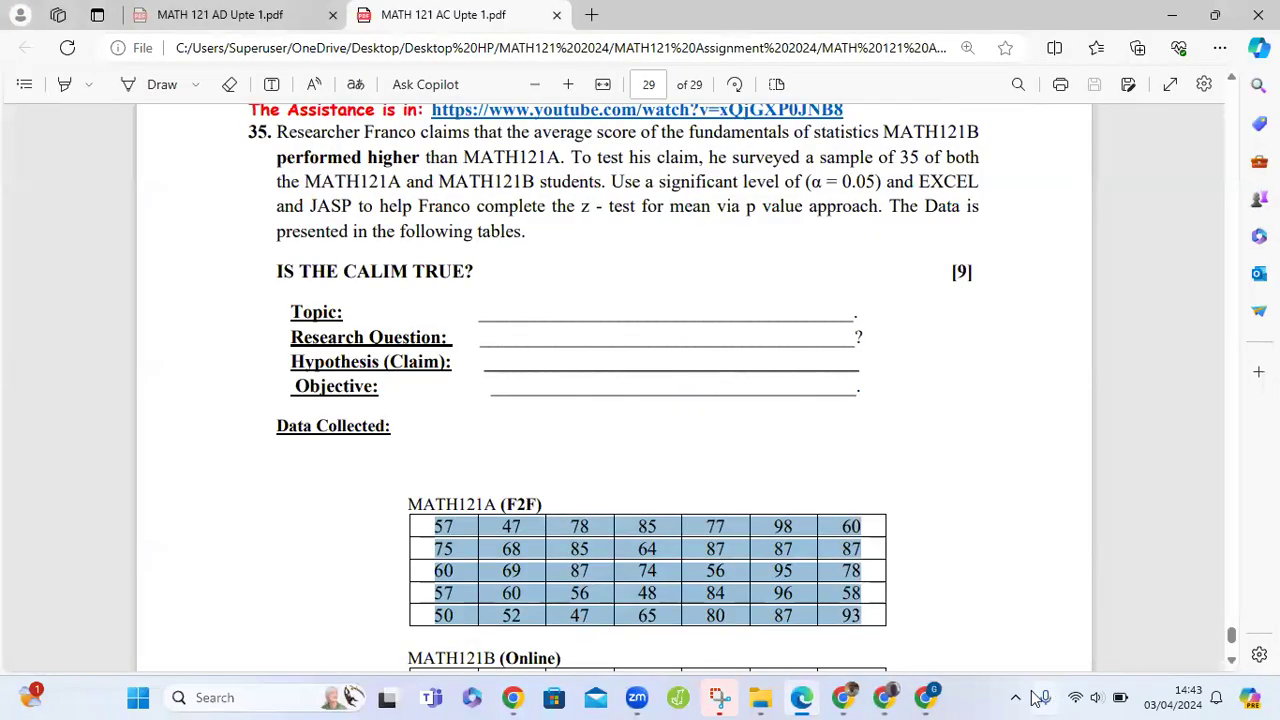
click(1232, 662)
scroll(1232, 668, down, 5)
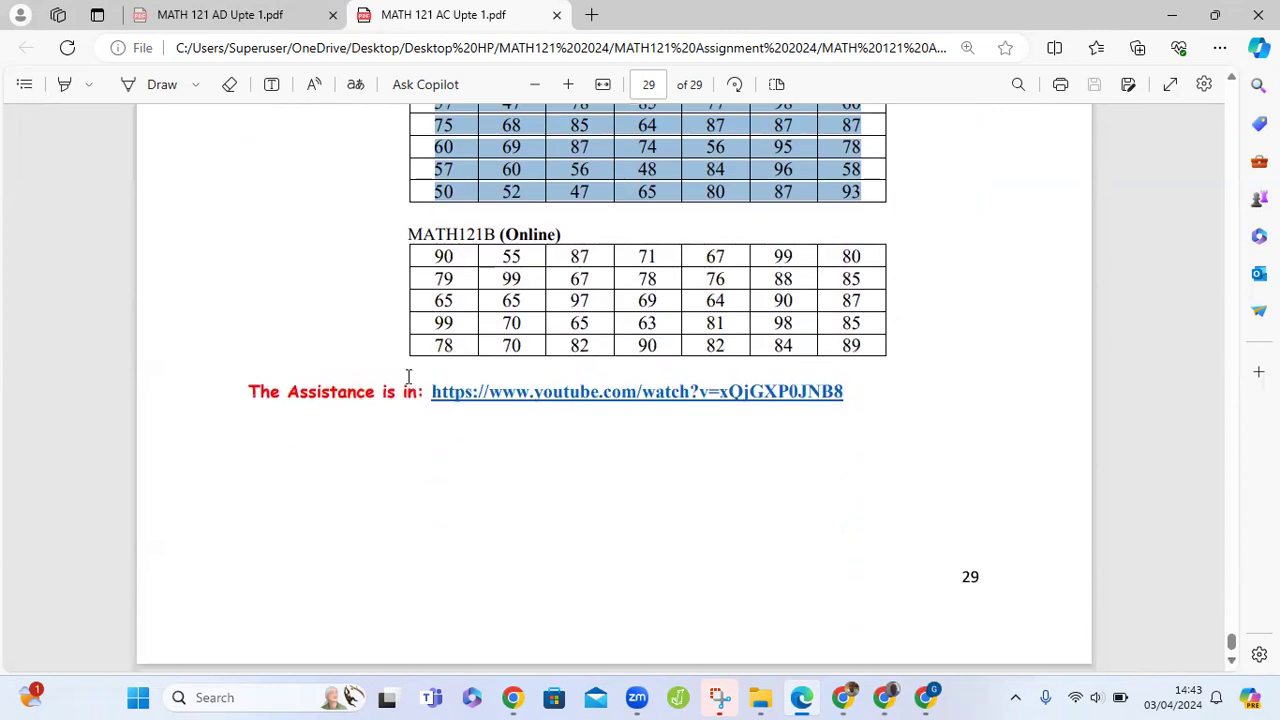
drag(429, 256, 785, 346)
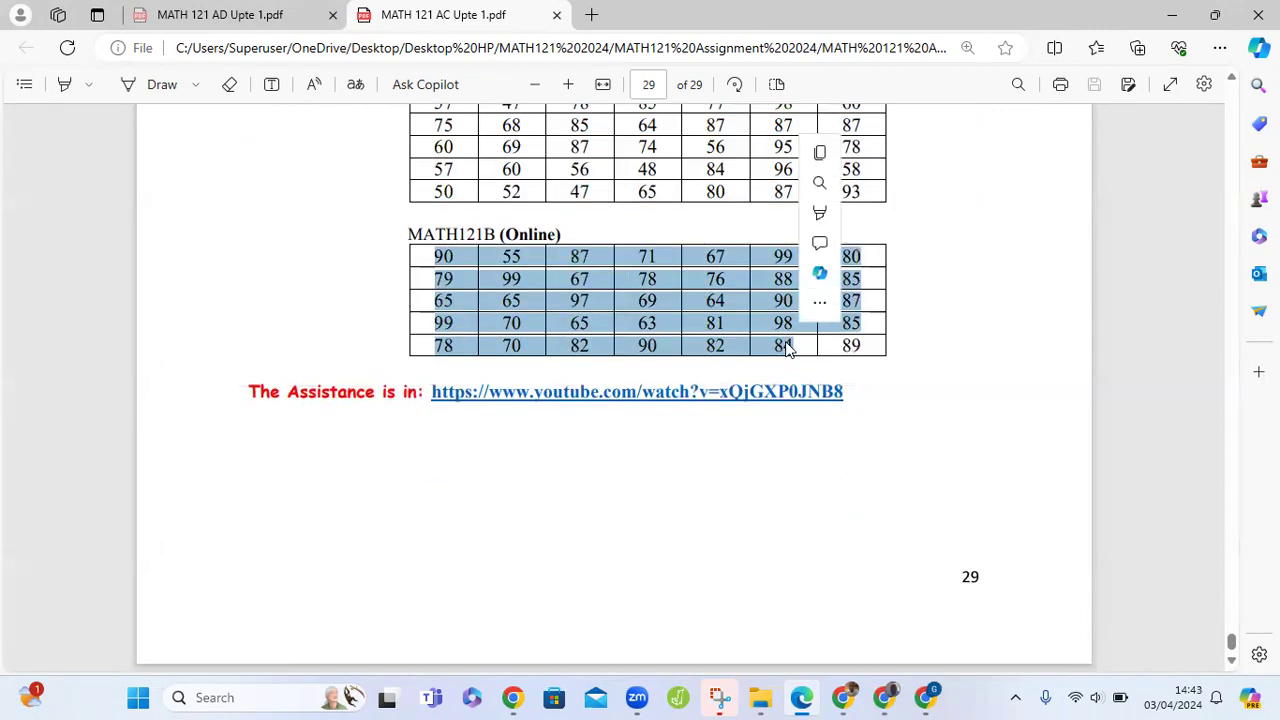
click(870, 350)
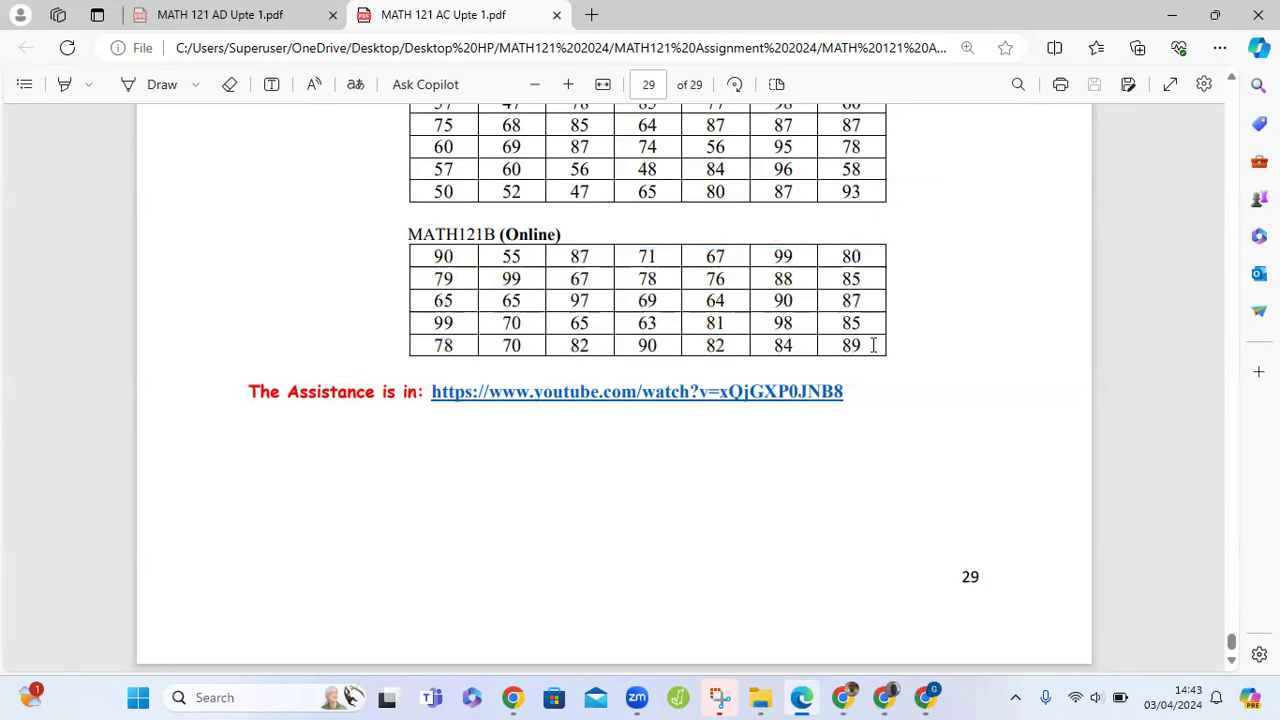
drag(872, 346, 423, 258)
key(ctrl+c)
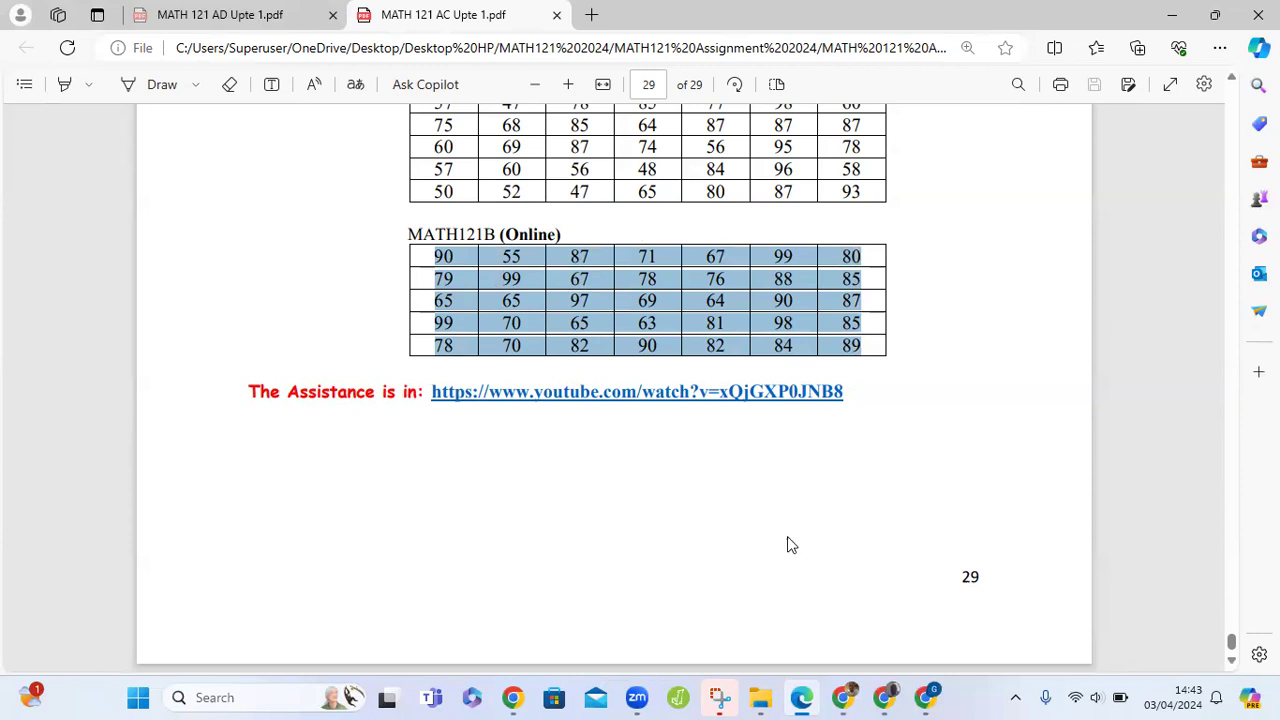
mouse_move(835, 695)
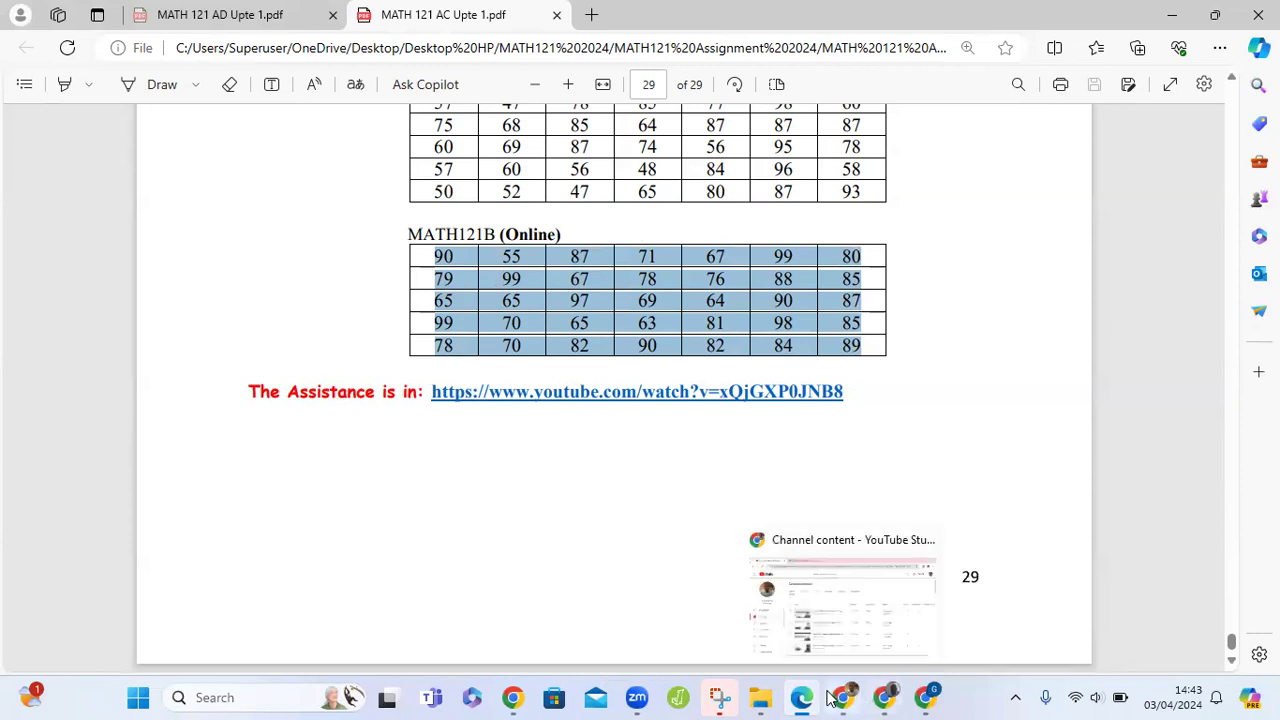
click(898, 697)
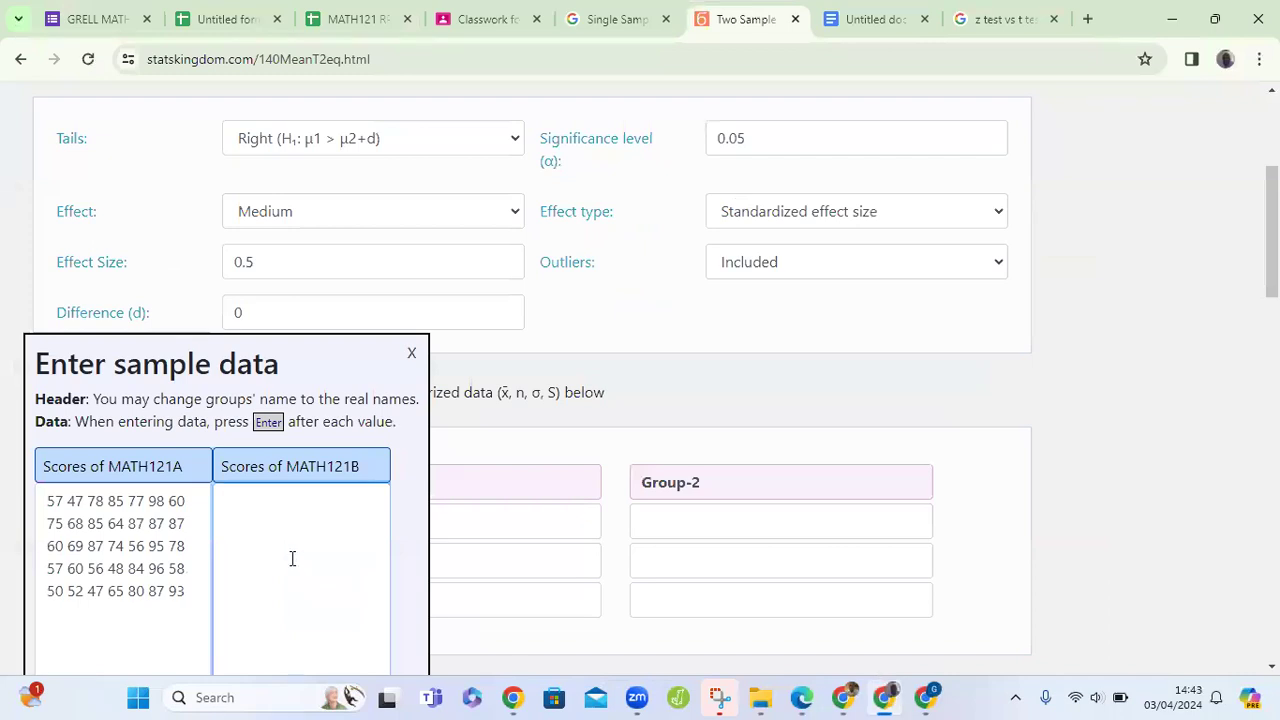
click(292, 558)
key(ctrl+v)
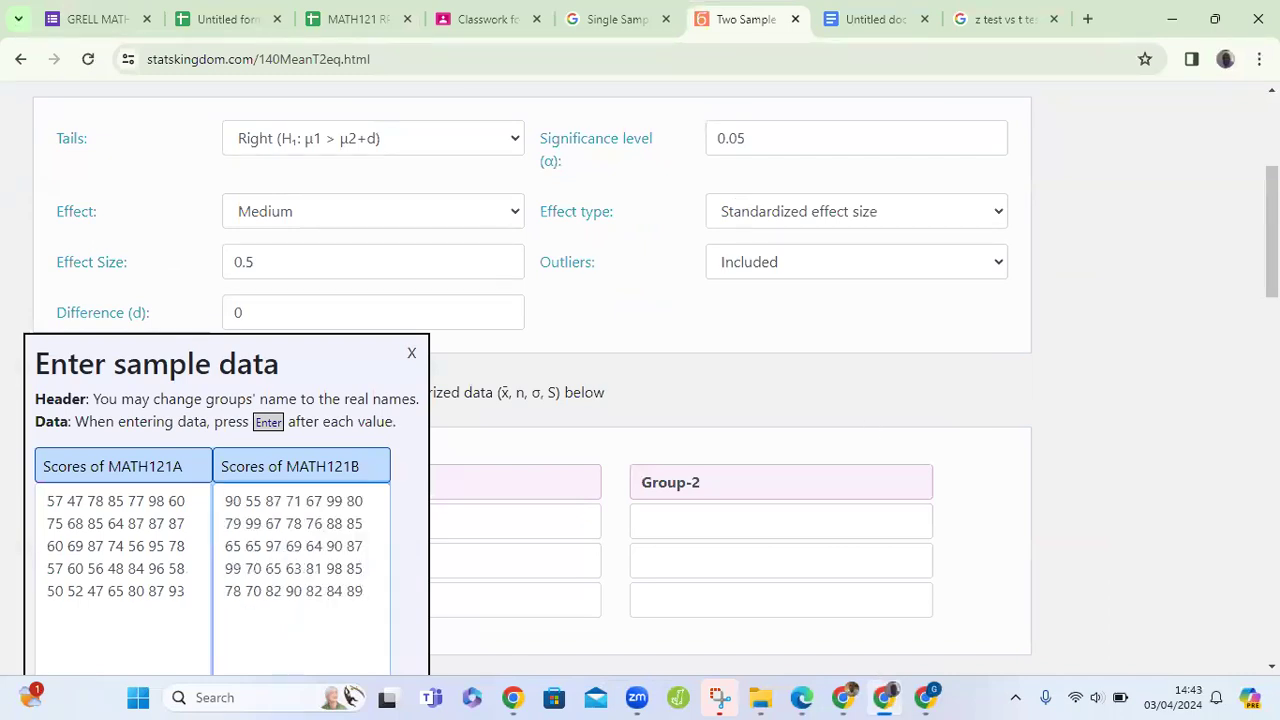
Calculate the sample statistics from the entered MATH121A and MATH121B scores and review them together with the test settings
scroll(640, 400, down, 3)
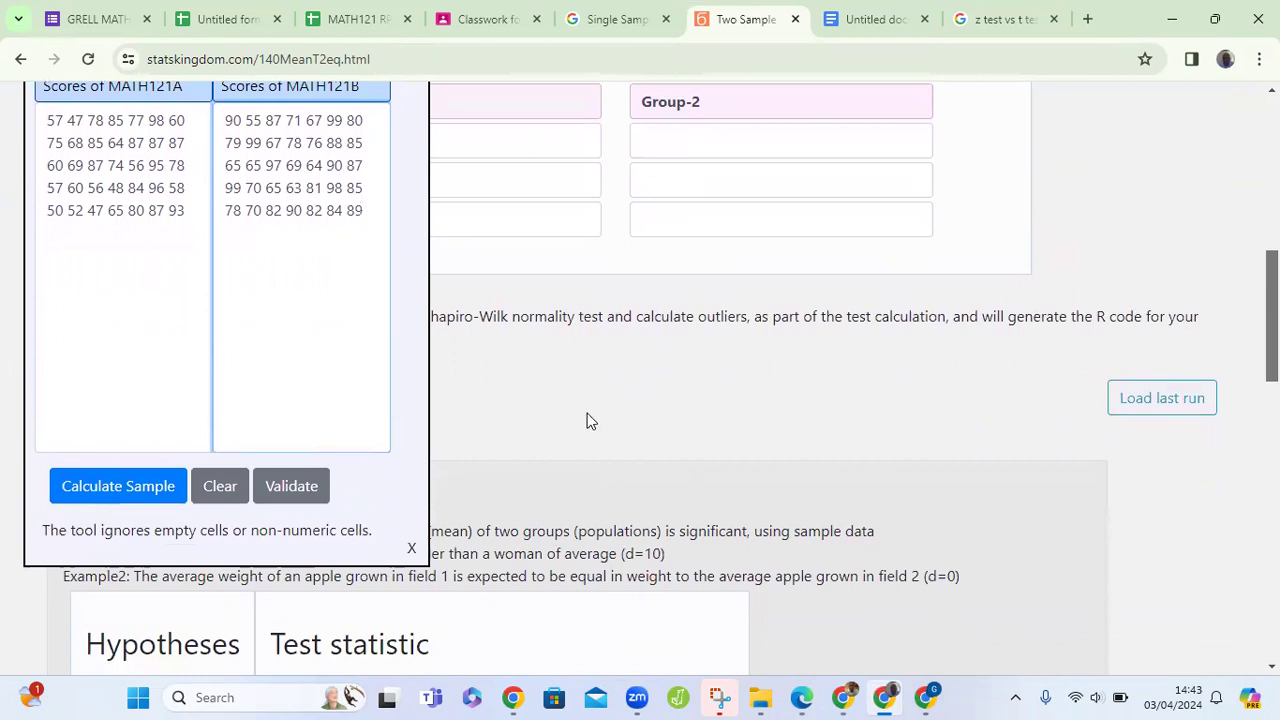
click(133, 488)
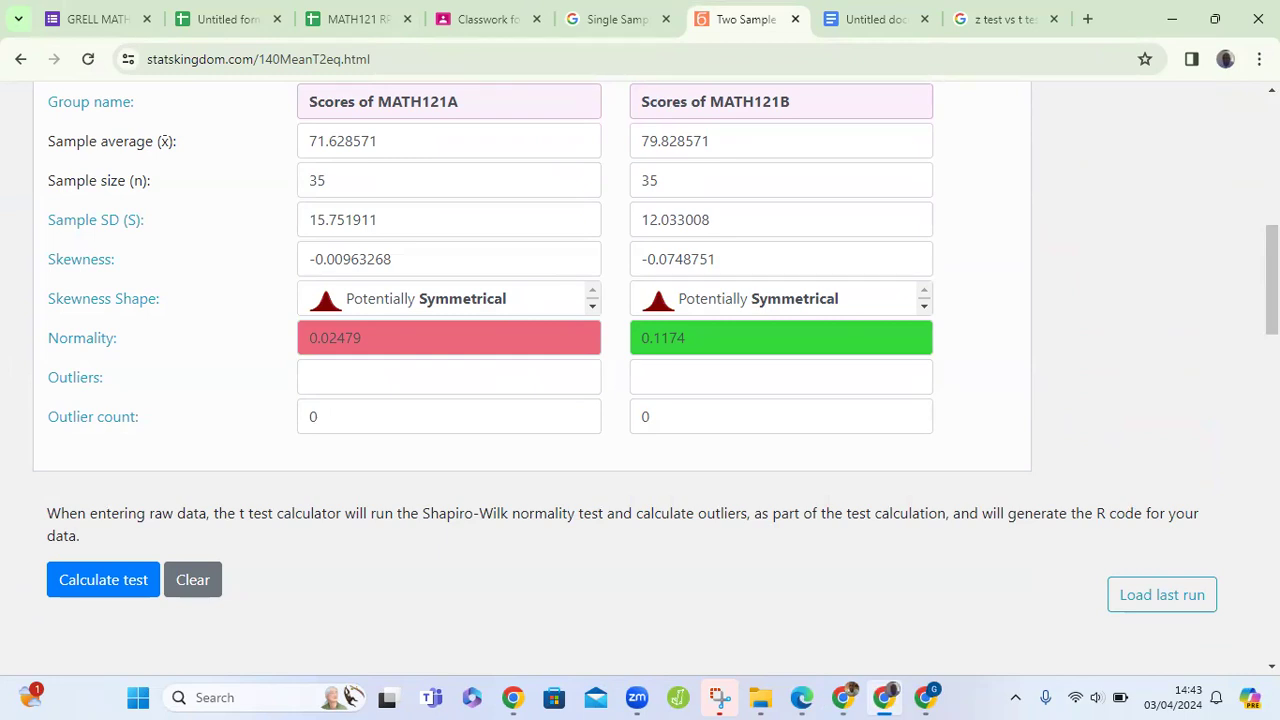
scroll(640, 380, up, 2)
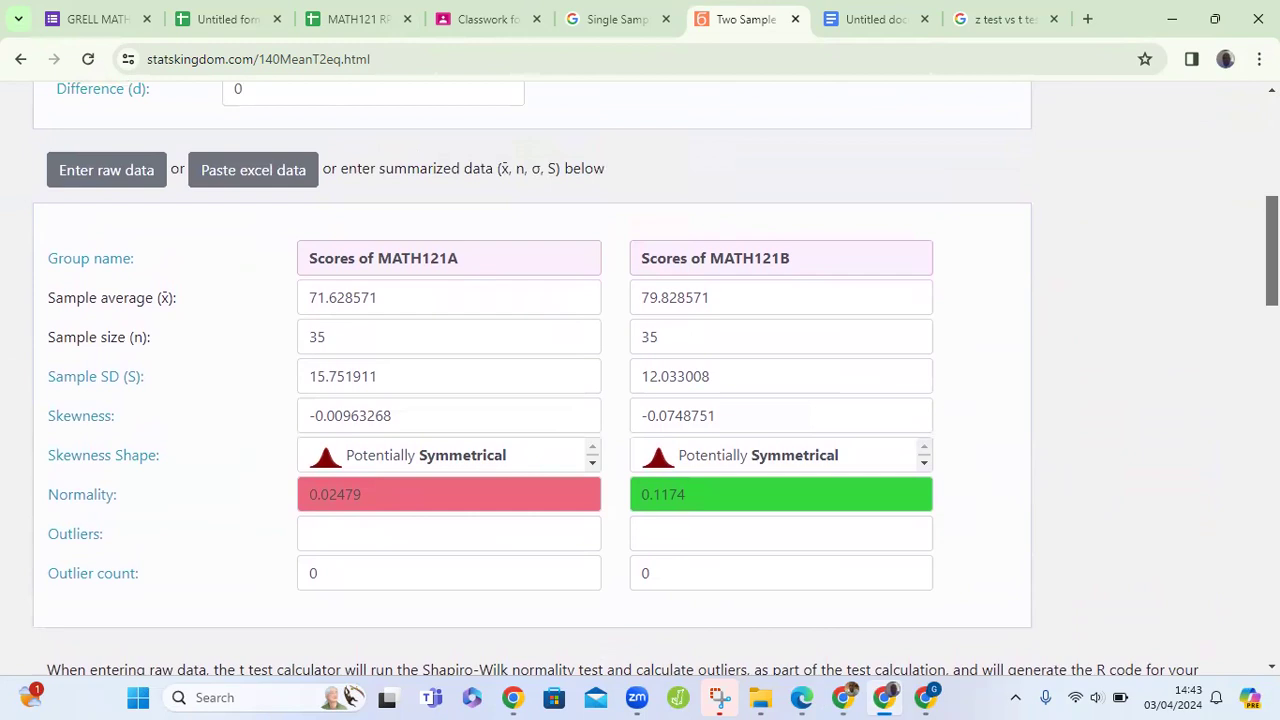
scroll(640, 380, up, 1)
scroll(640, 380, up, 1)
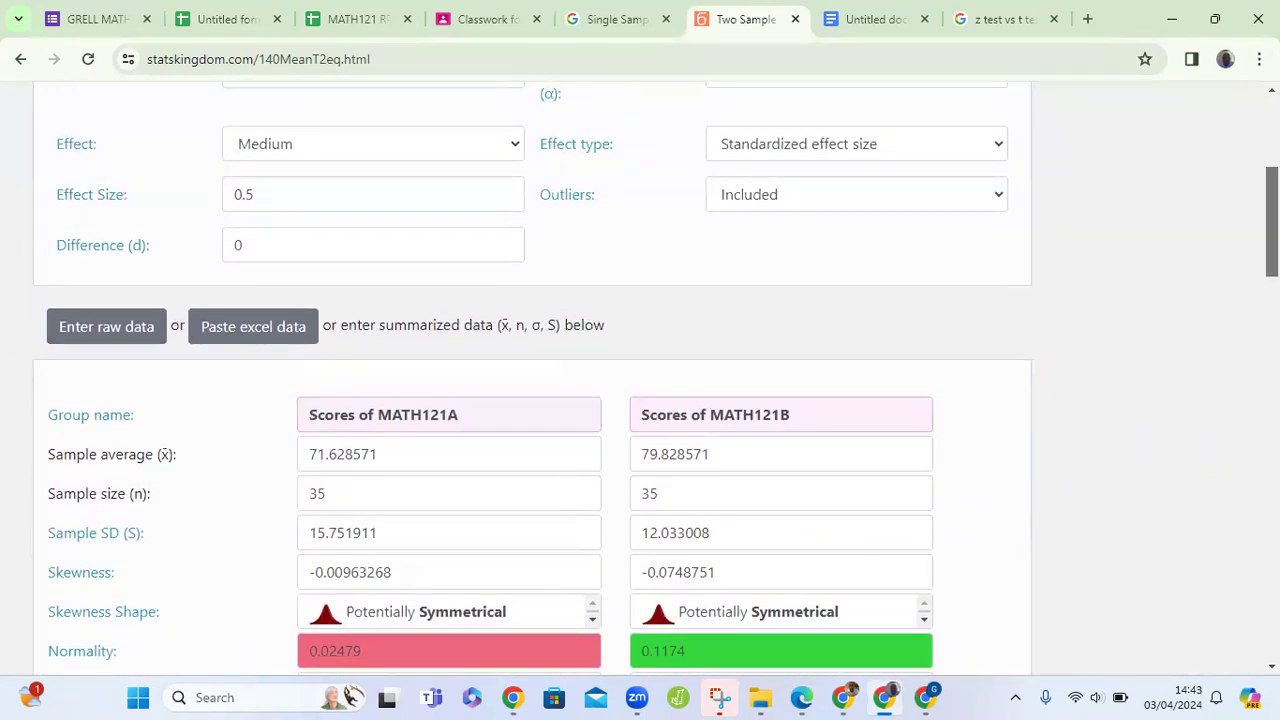
scroll(640, 380, up, 2)
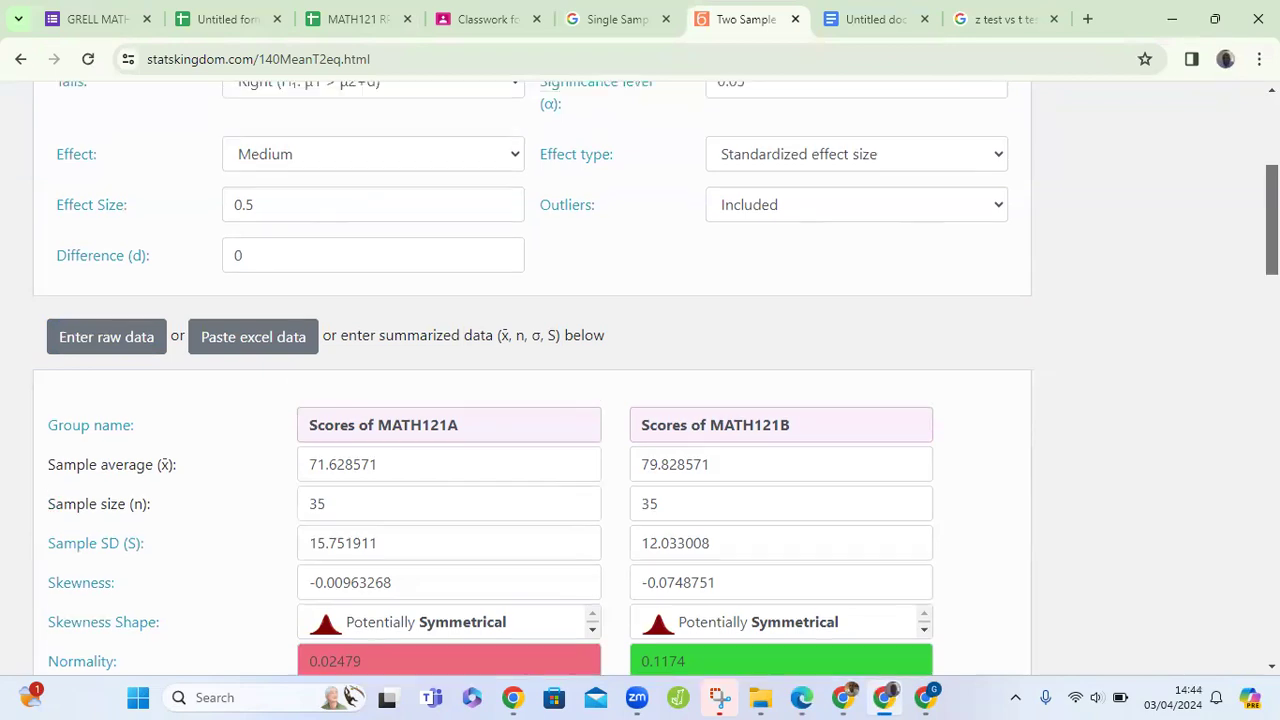
scroll(640, 380, down, 7)
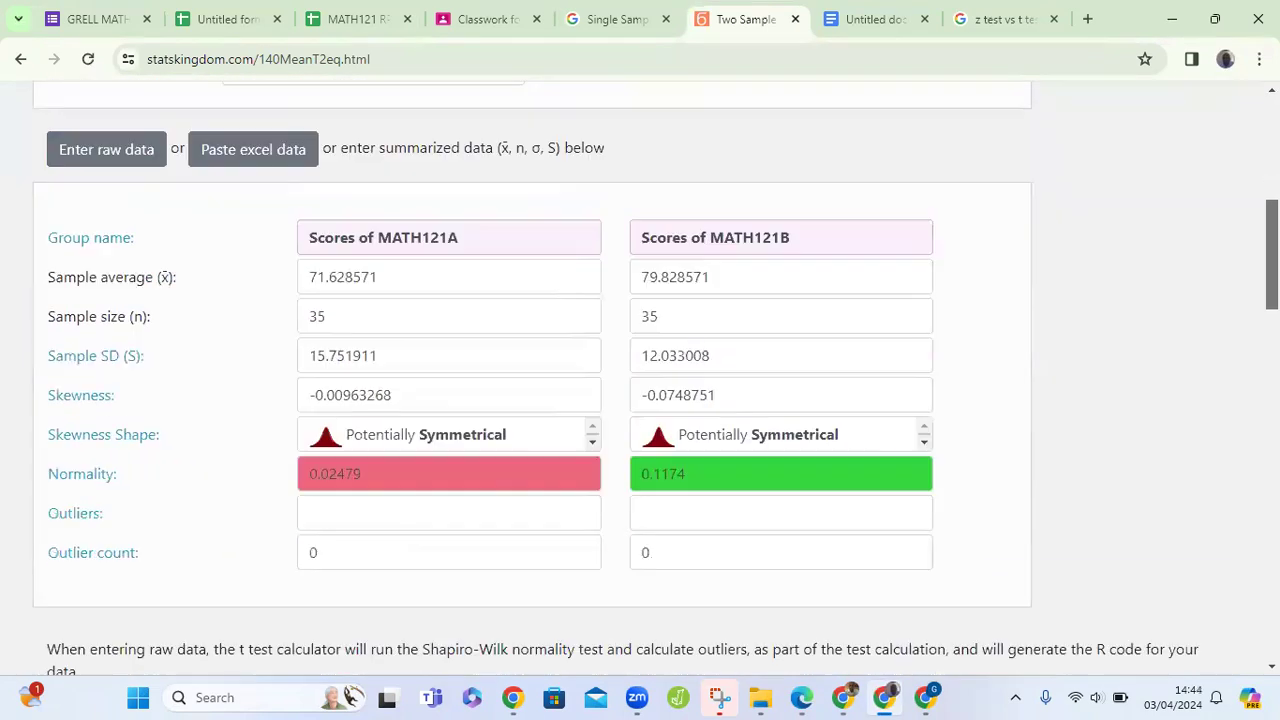
scroll(640, 380, up, 3)
scroll(640, 380, up, 2)
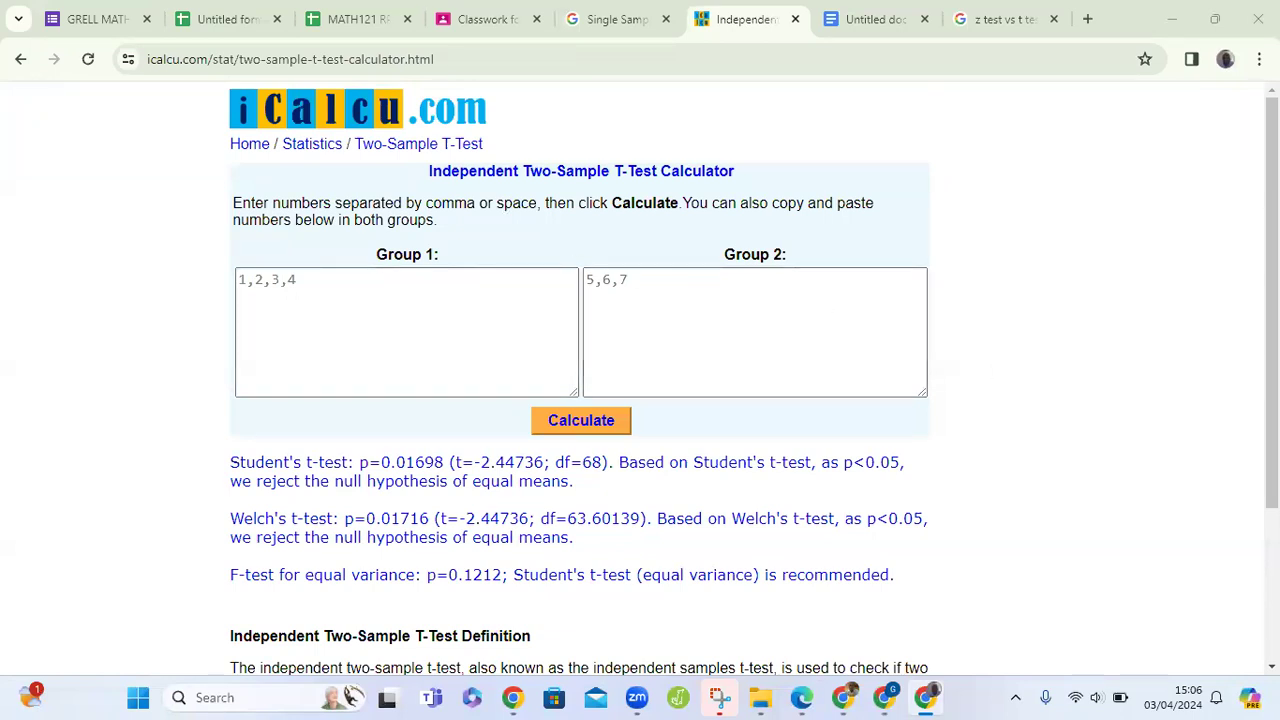
Paste the MATH121B score list from the Google Docs document into Group 2 of the iCalcu two-sample t-test calculator
double_click(335, 143)
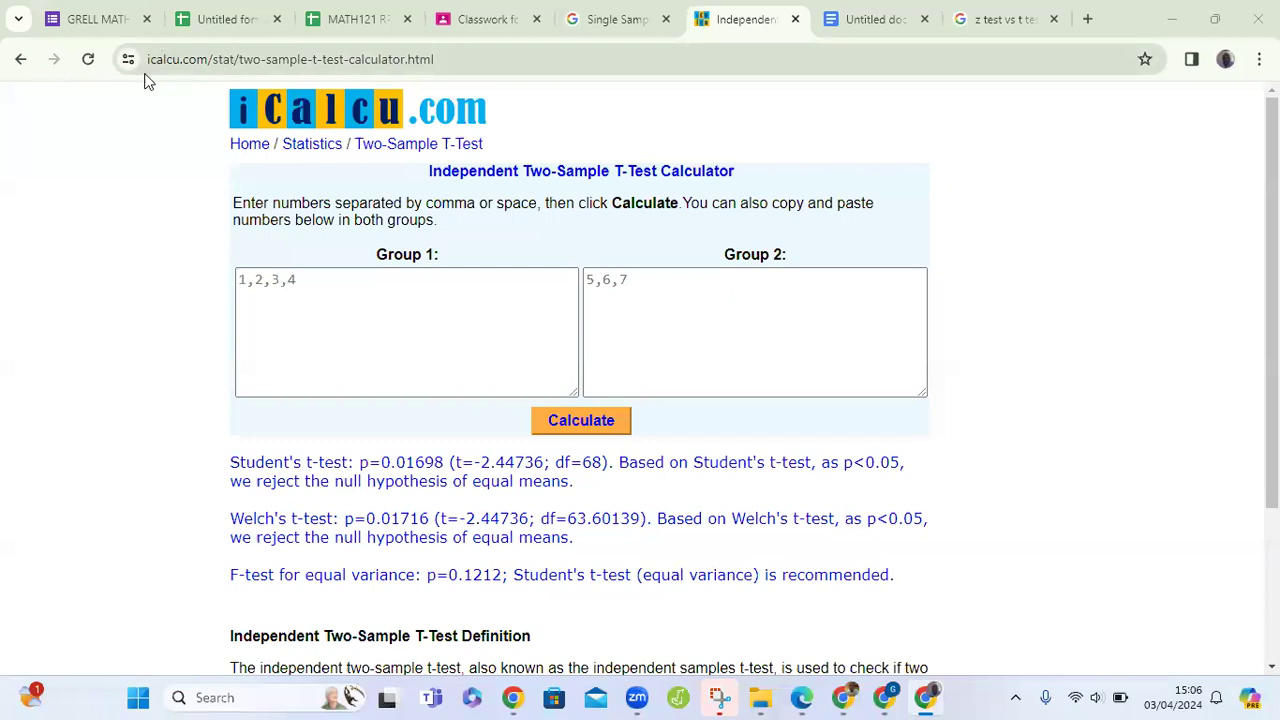
click(380, 329)
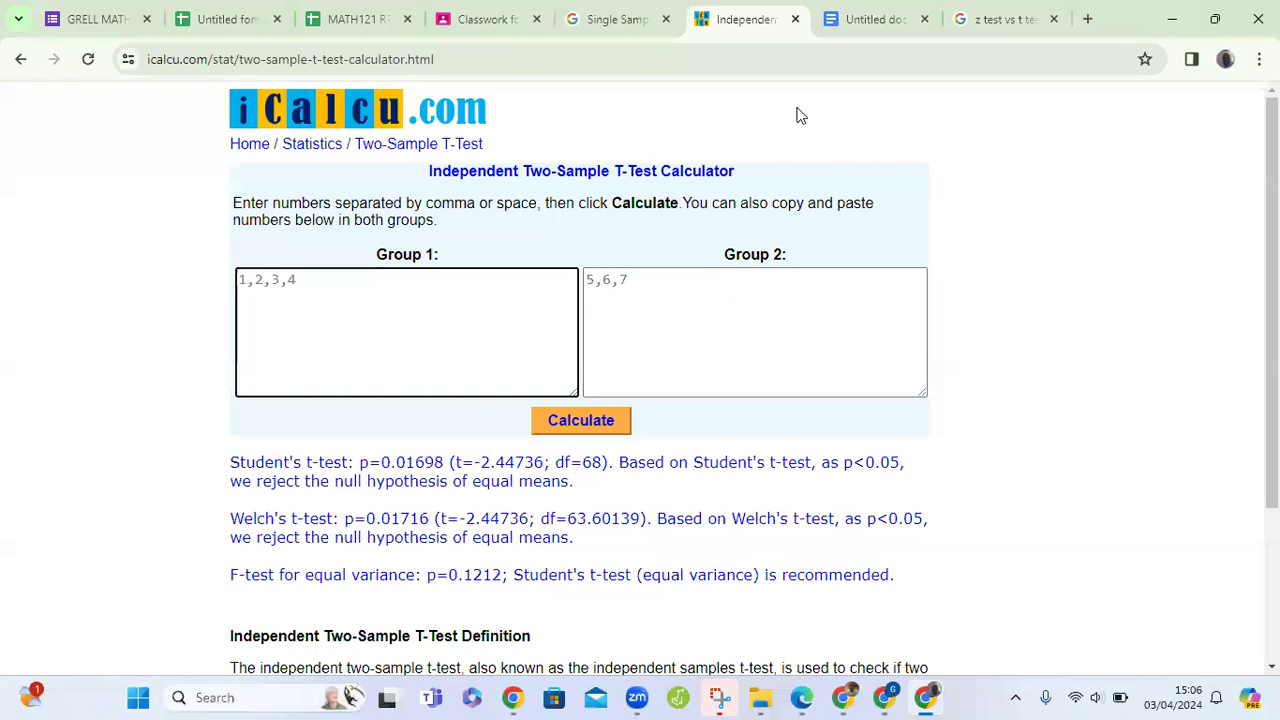
click(845, 21)
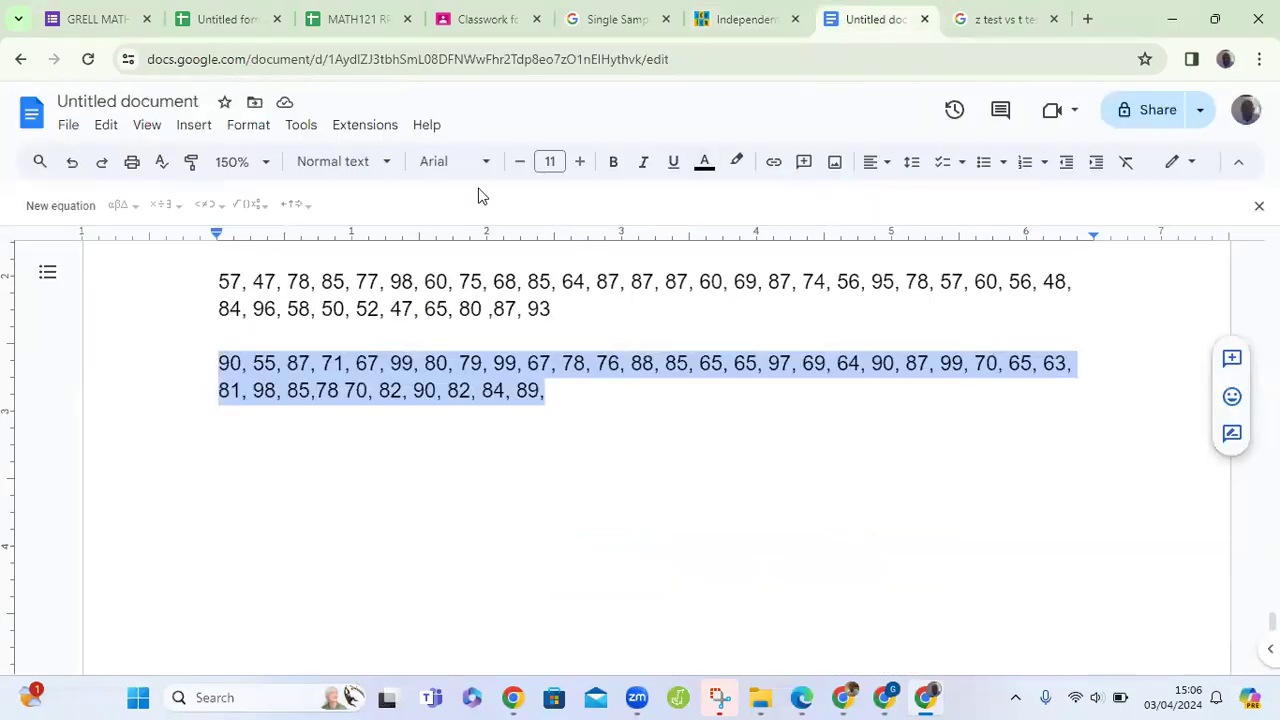
click(688, 20)
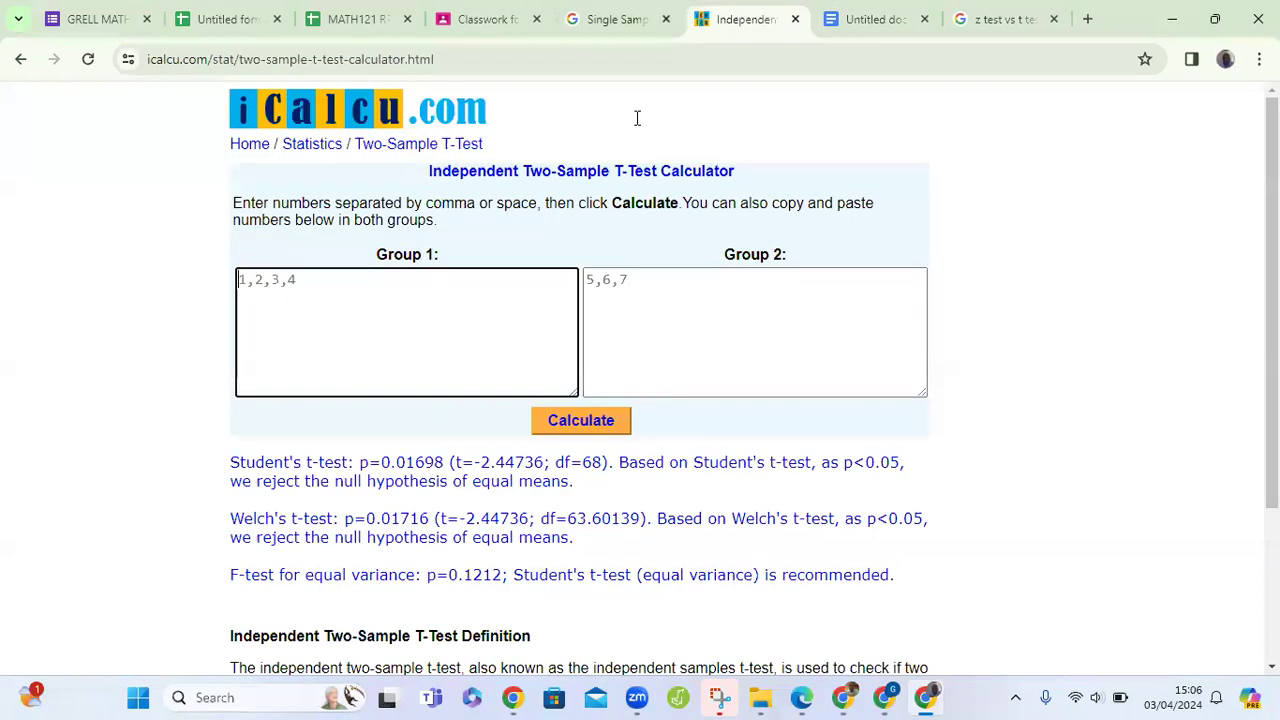
click(611, 317)
text(90, 55, 87, 71, 67, 99, 80, 79, 99, 67, 78, 76, 88, 85, 65, 65, 97, 69, 64, 90, 87, 99, 70, 65, 63, 81, 98, 85,78 70, 82, 90, 82, 84, 89,)
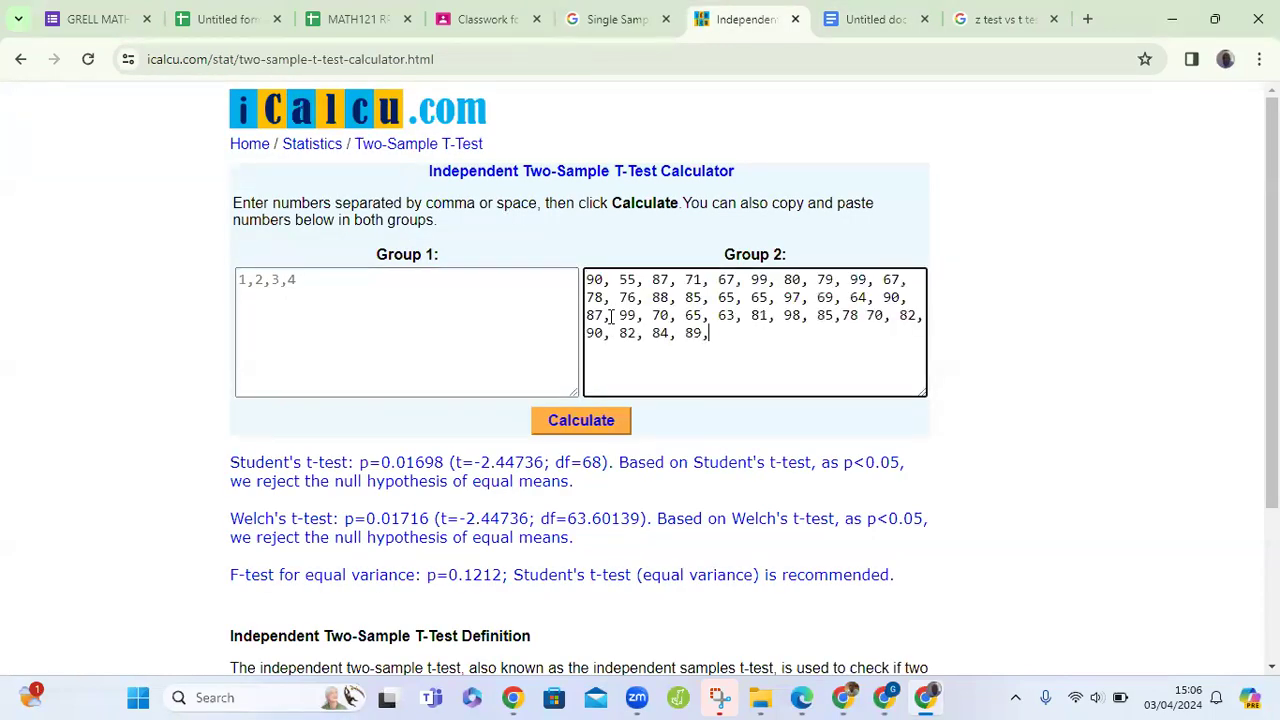
Copy the MATH121A score list, from 57 to 93, out of the Google Docs document and paste it into Group 1 of the calculator
click(440, 355)
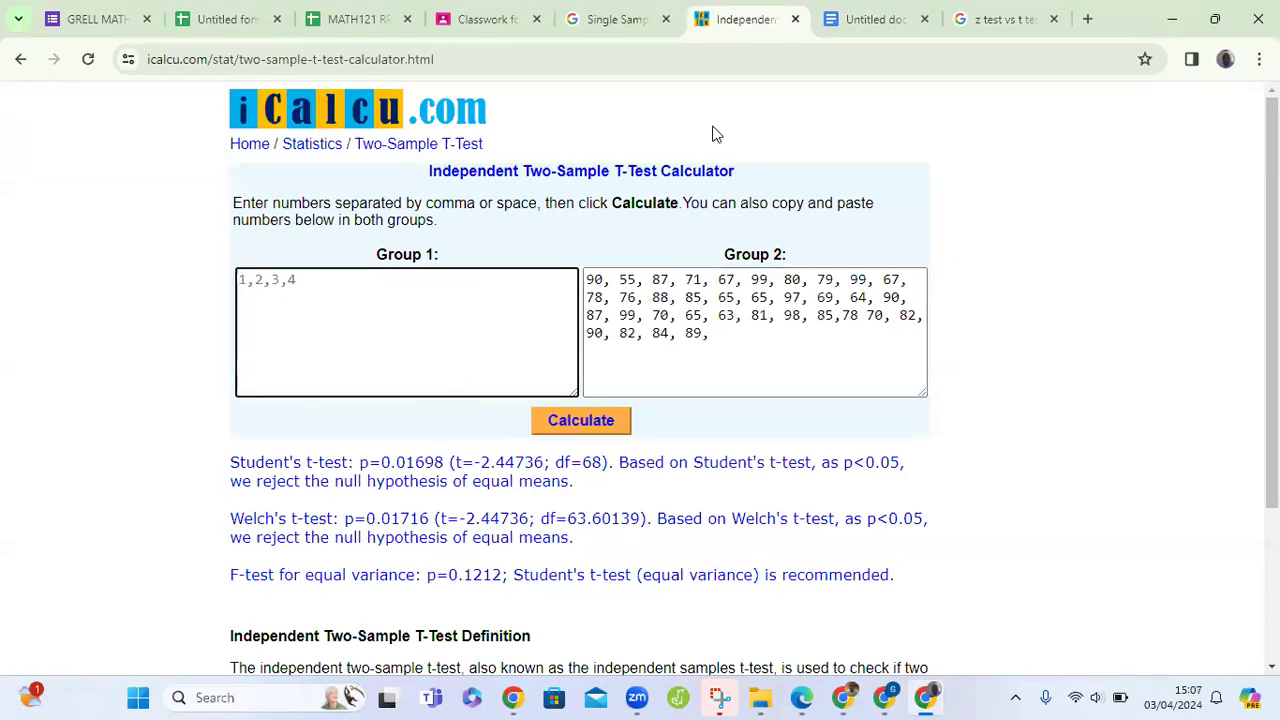
click(830, 16)
drag(575, 308, 302, 378)
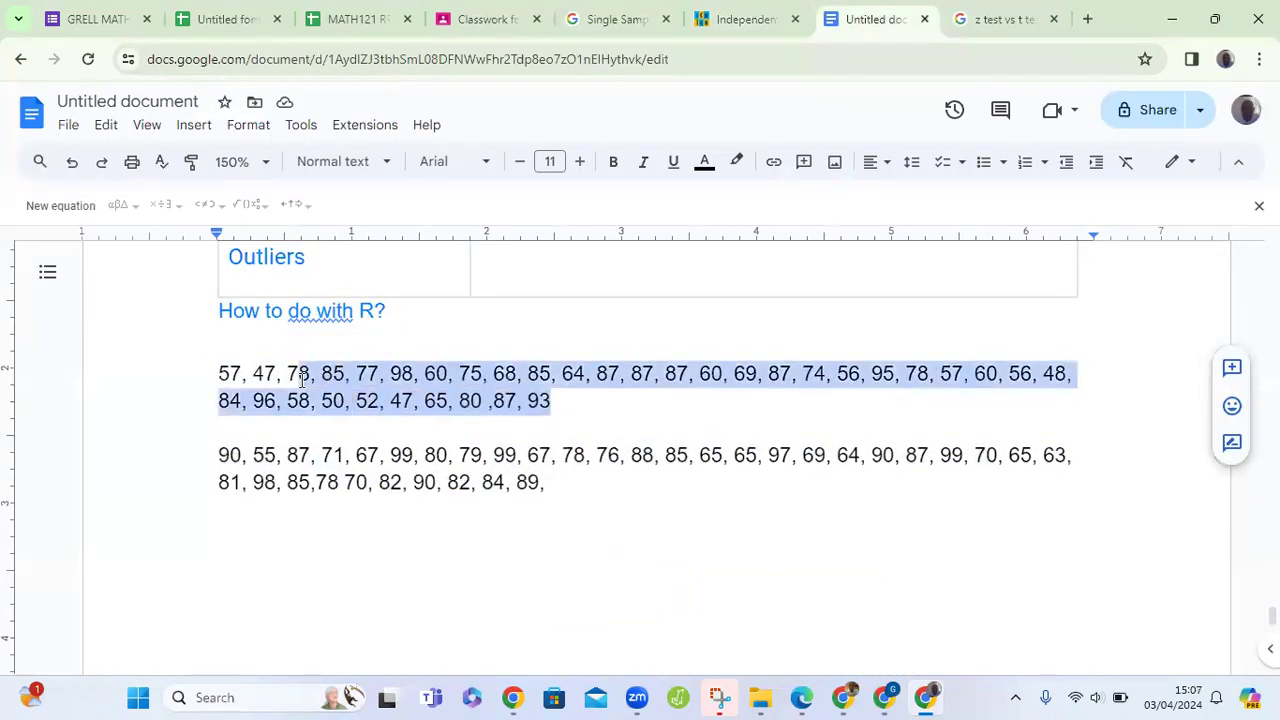
key(shift+Left)
key(shift+Left)
key(shift+Left)
key(shift+Left)
key(shift+Left)
key(shift+Left)
key(shift+Left)
key(shift+Left)
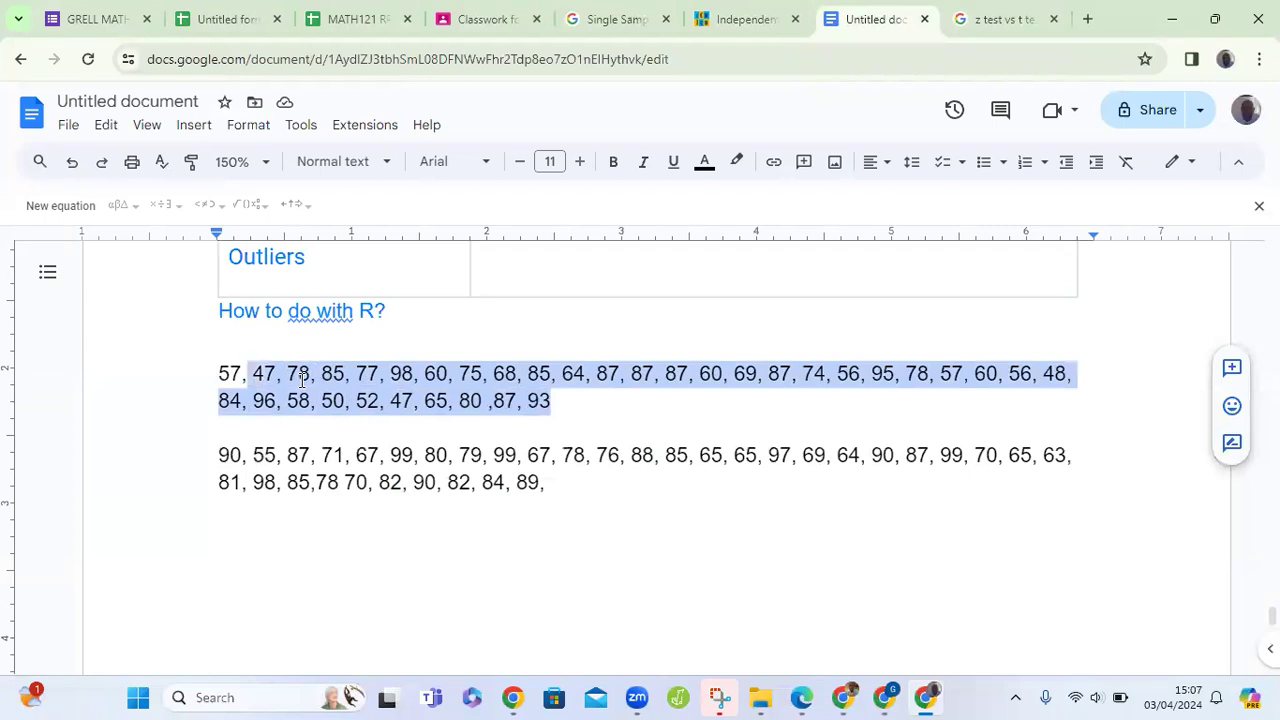
key(shift+Left)
click(705, 22)
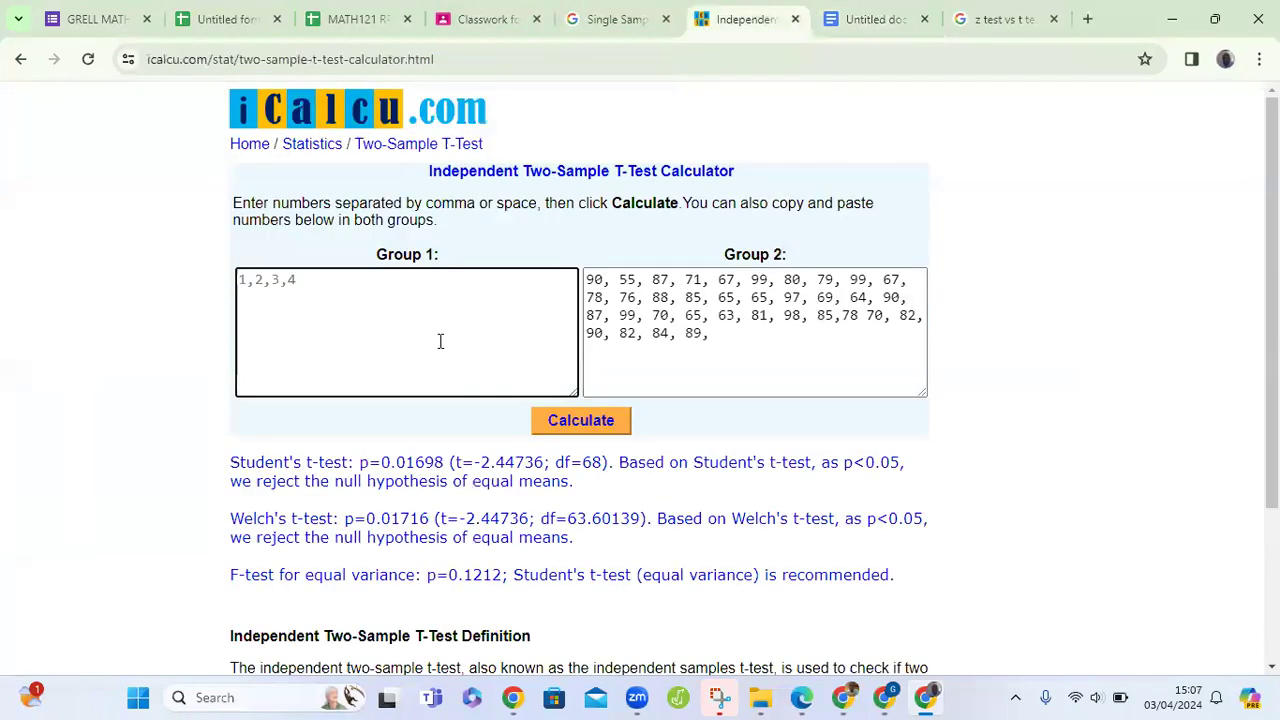
key(ctrl+v)
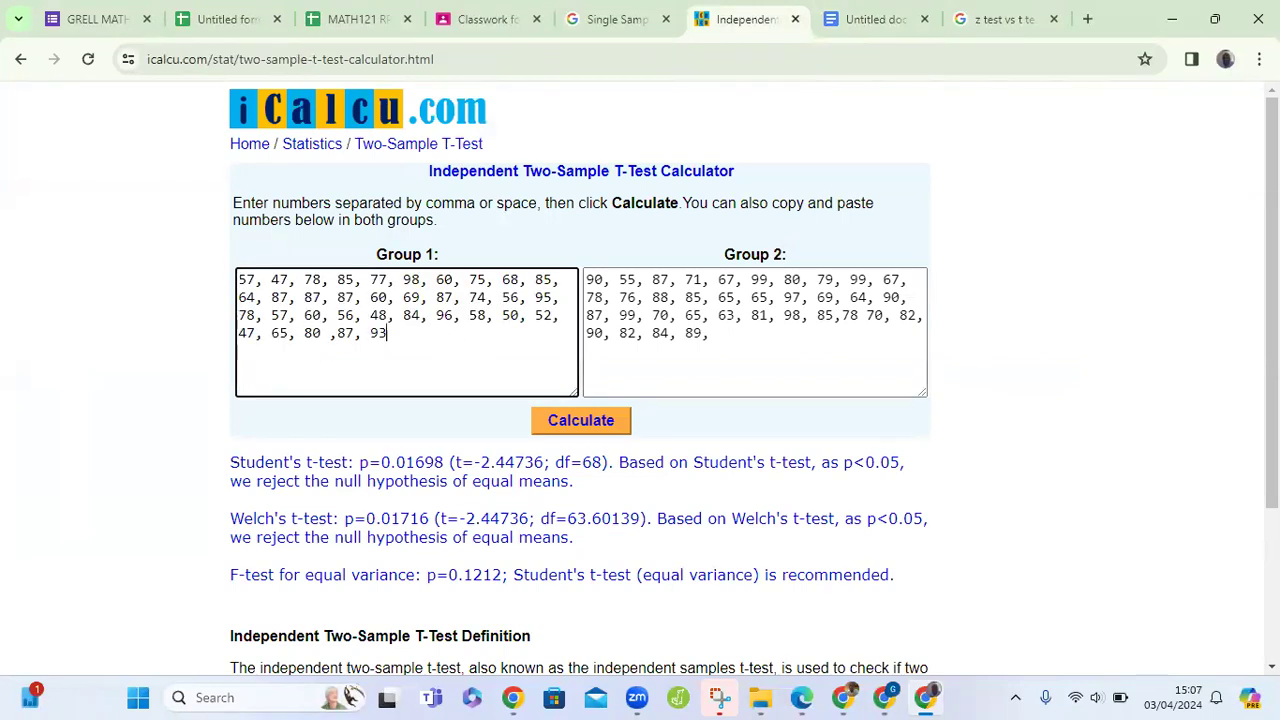
Run the t-test and copy the Student's t-test result statement into the Google Docs document below the two score lists
scroll(640, 380, down, 2)
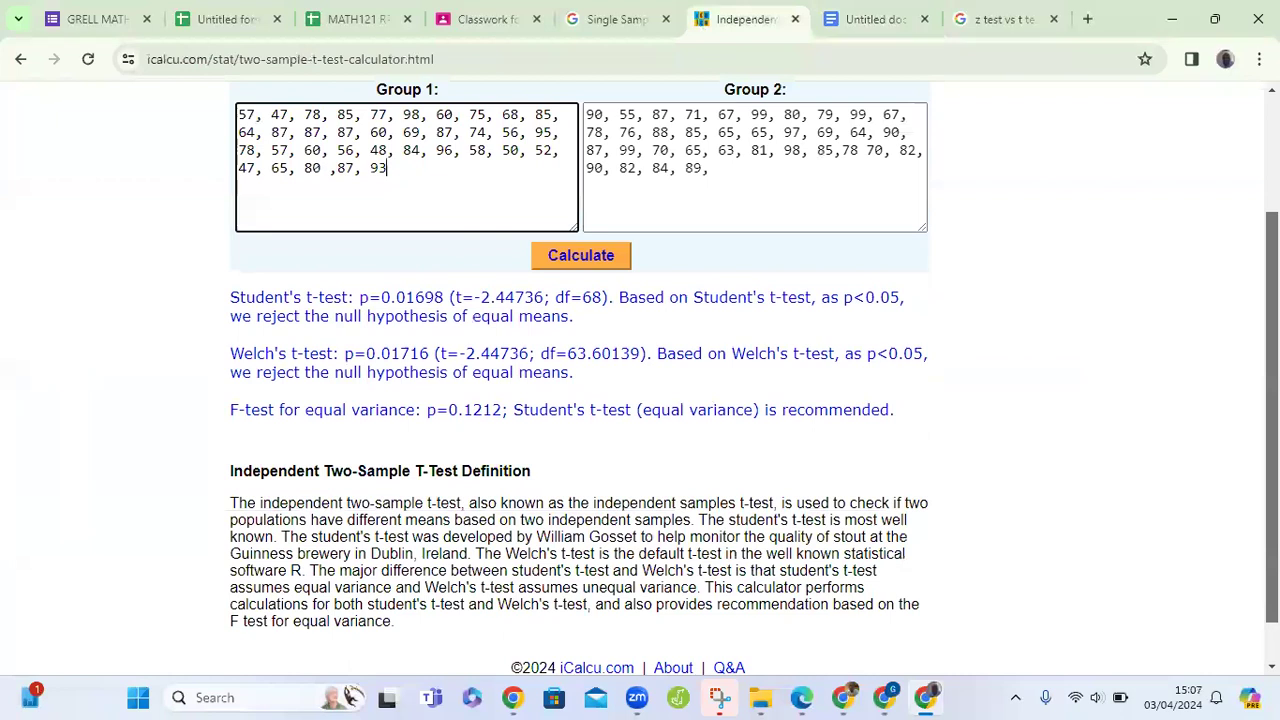
click(576, 255)
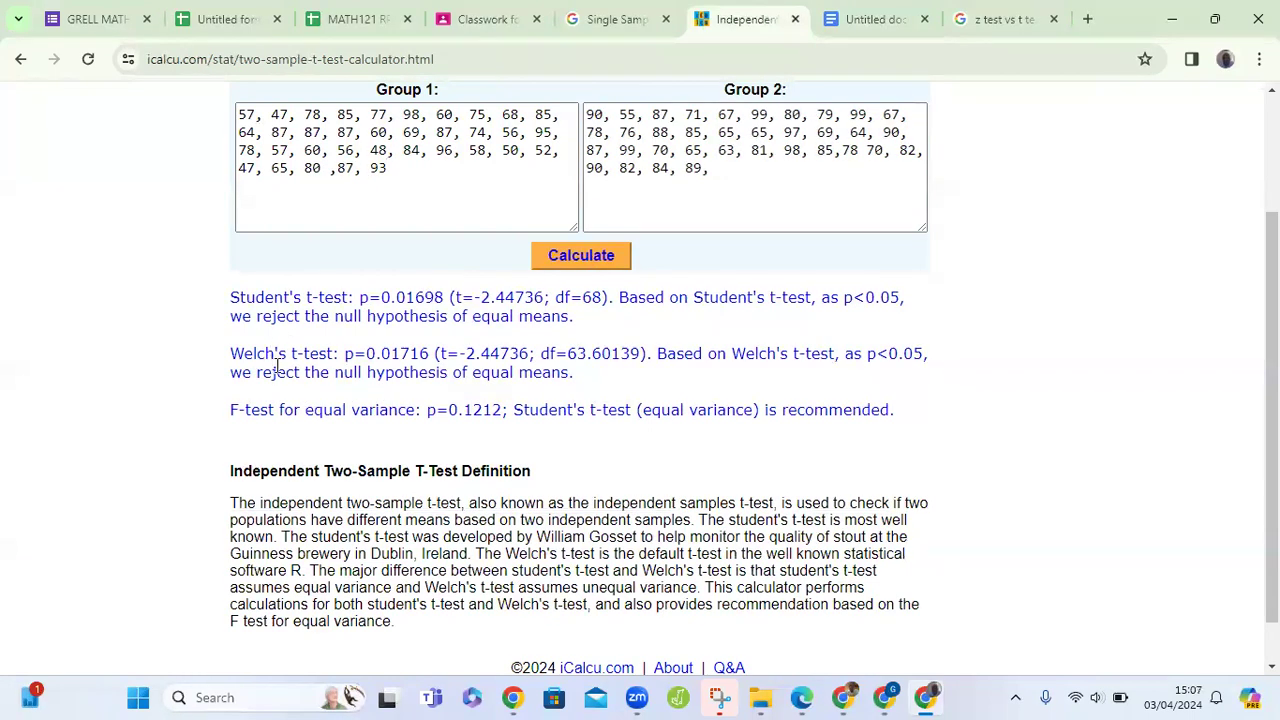
drag(584, 318, 210, 302)
key(ctrl+c)
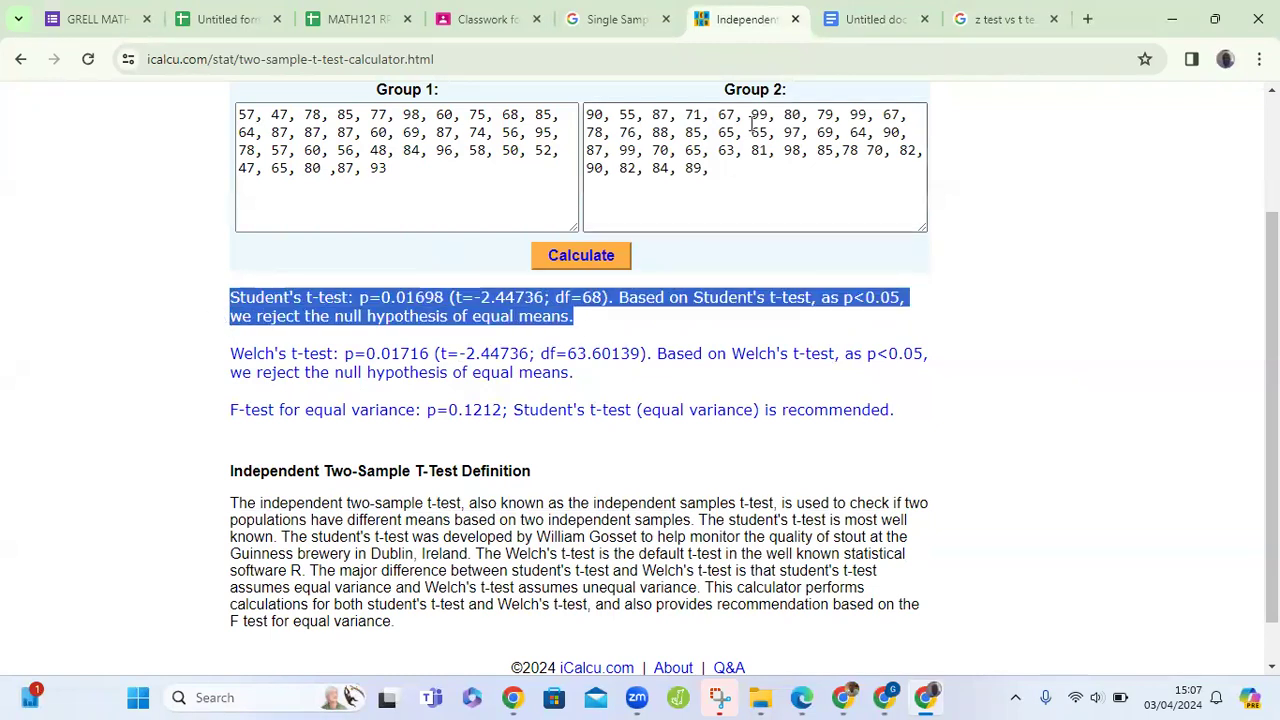
click(843, 22)
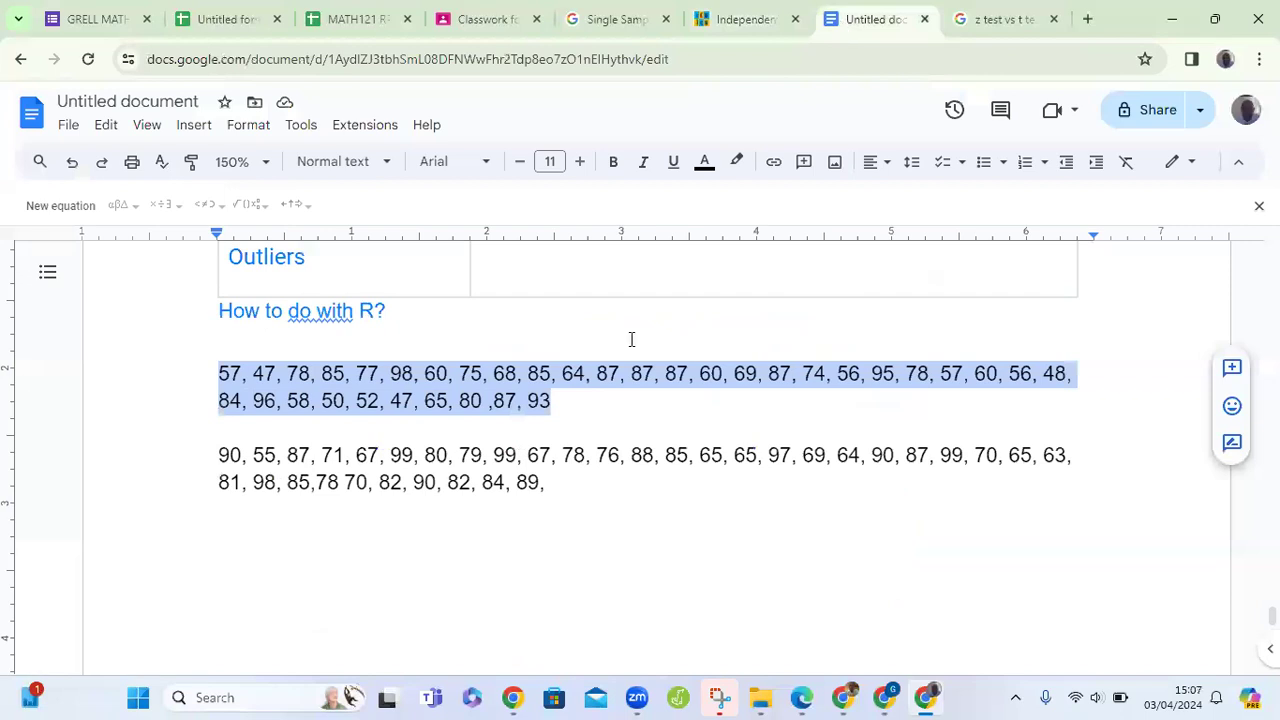
click(595, 581)
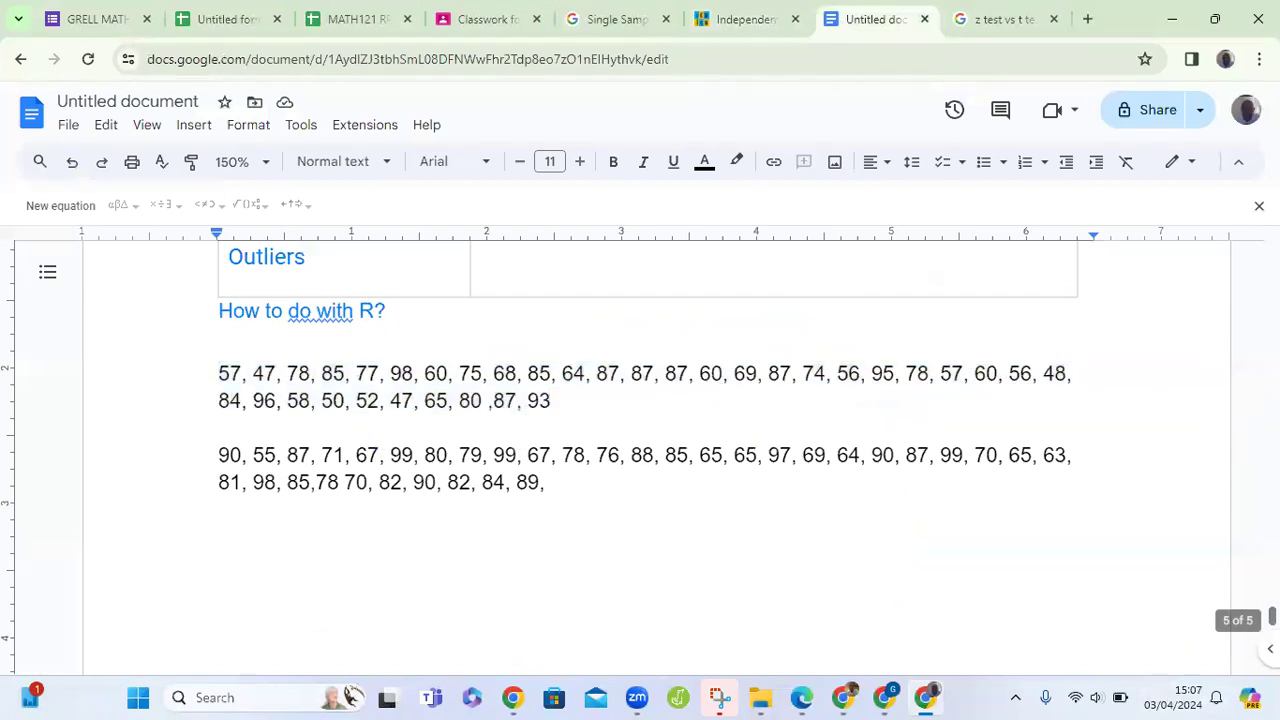
key(ctrl+v)
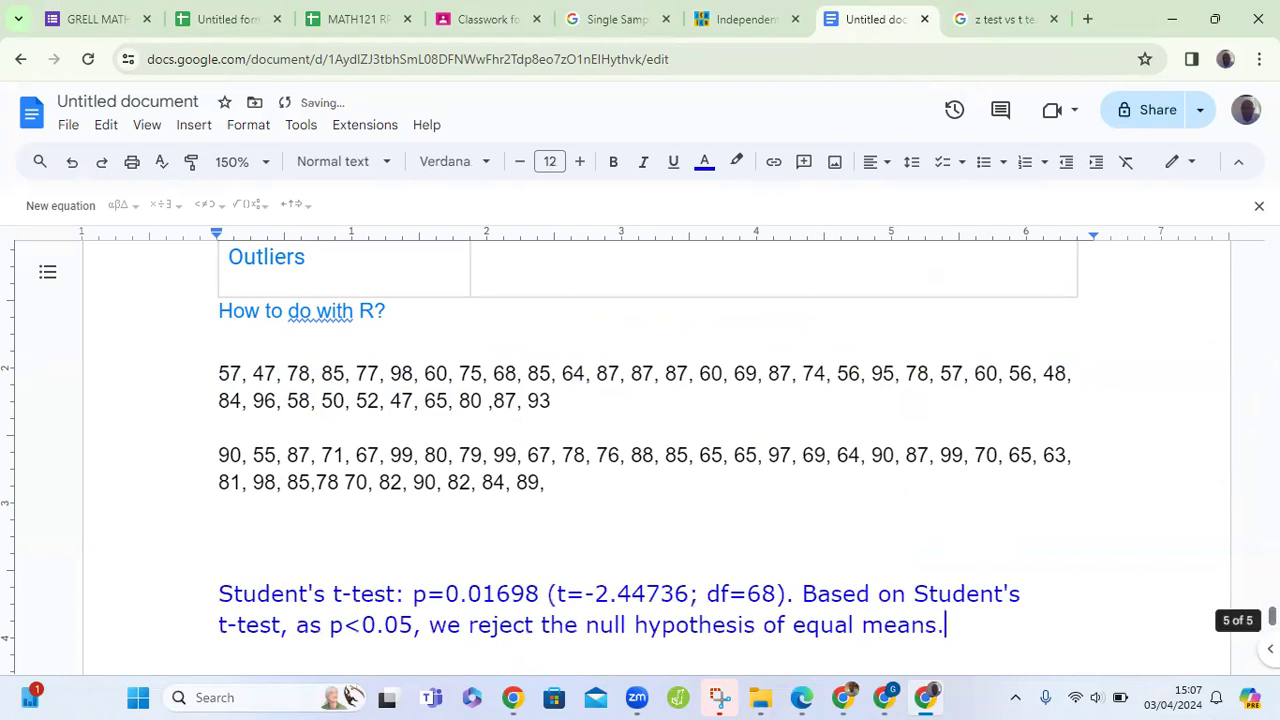
Copy the two hypothesis lines (μ = 65 and μ ≠ 65) from the one-sample section and paste them above the Student's t-test result
scroll(640, 450, up, 2)
scroll(640, 450, up, 10)
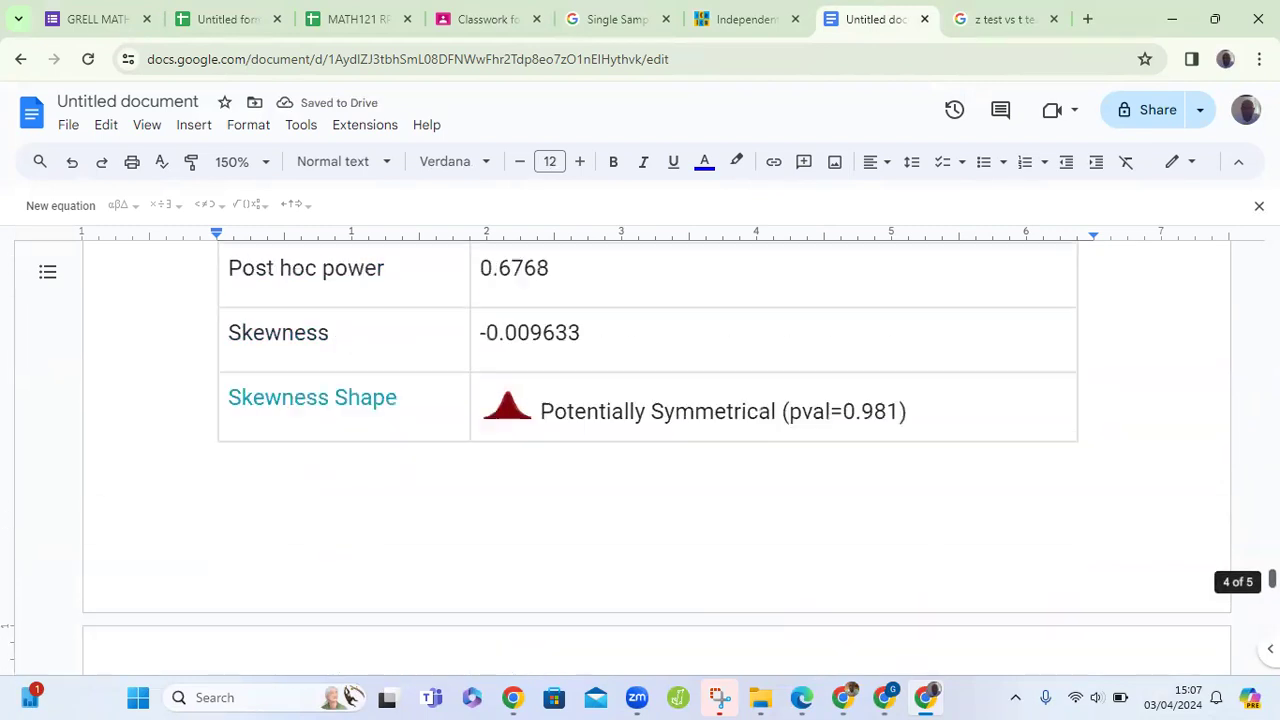
scroll(640, 450, up, 5)
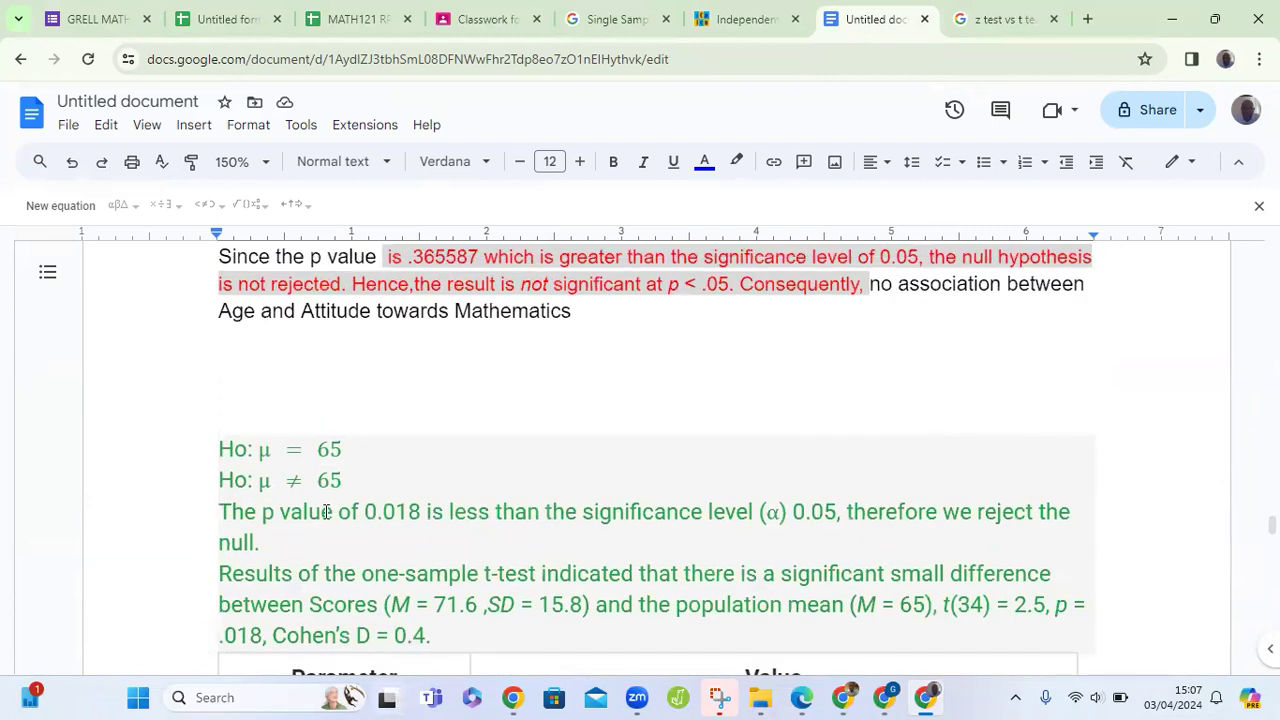
drag(342, 490, 318, 490)
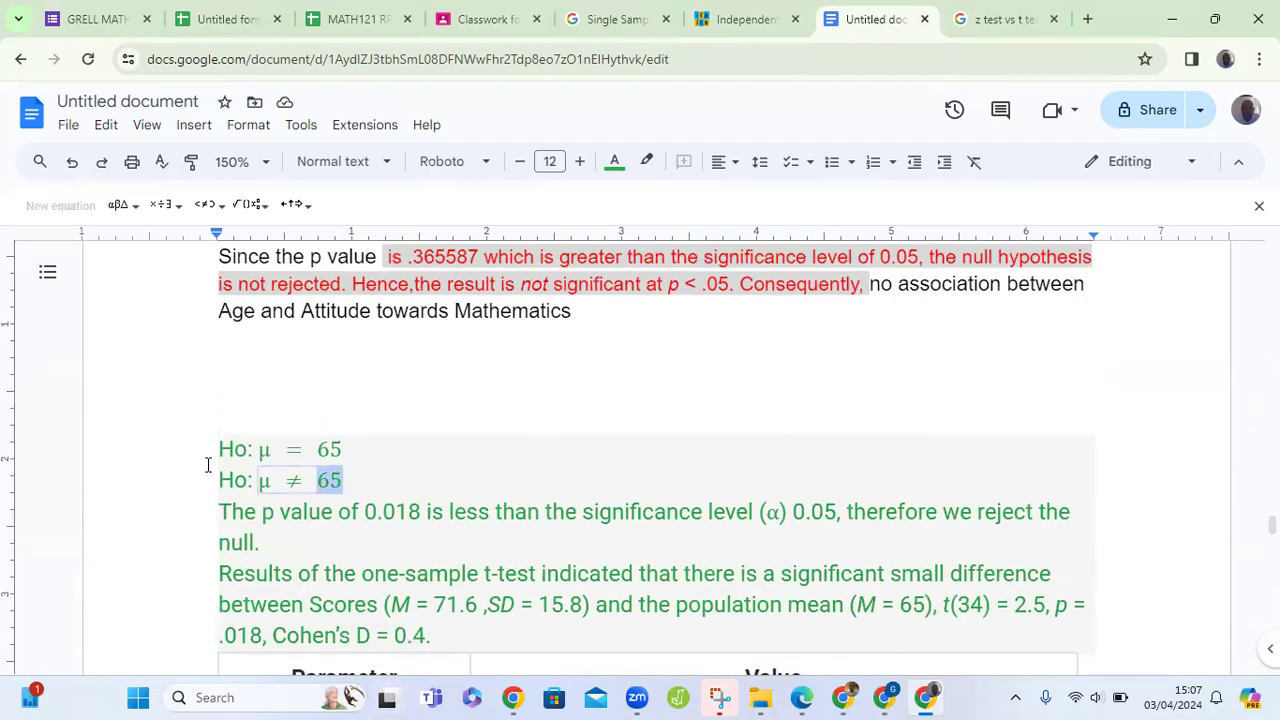
drag(222, 457, 344, 483)
key(ctrl+c)
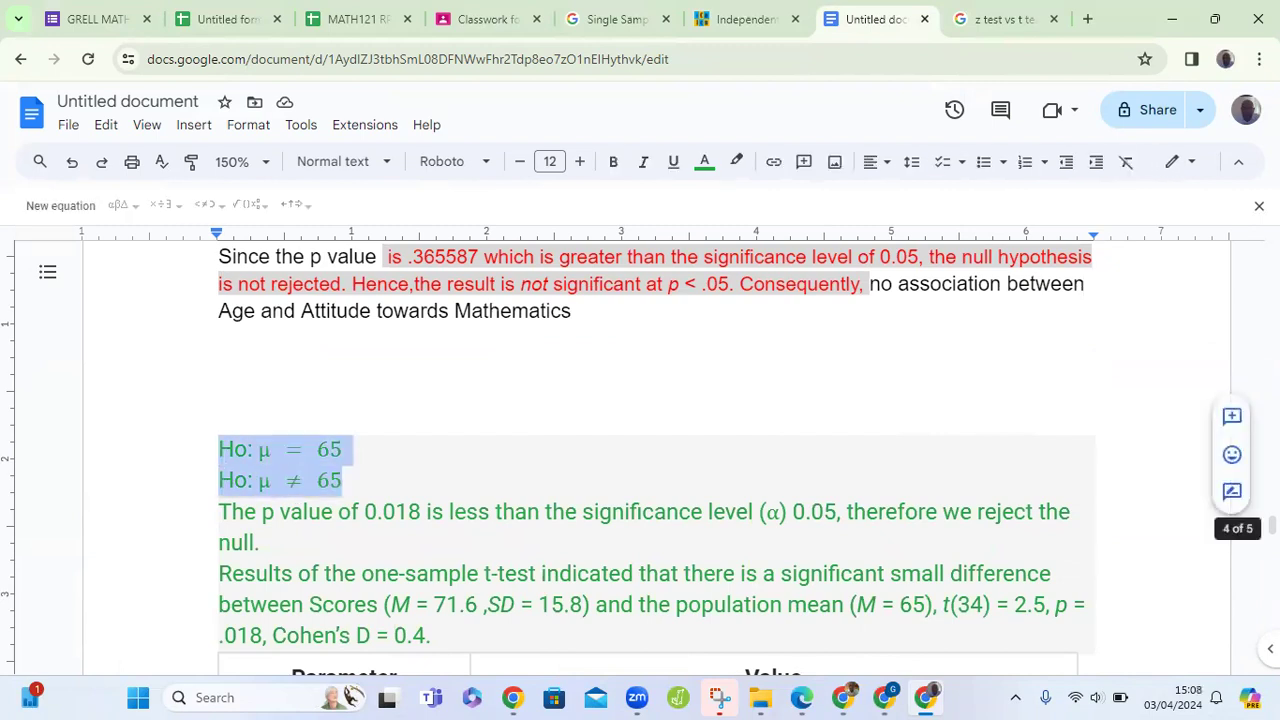
scroll(1250, 528, down, 15)
scroll(650, 450, down, 10)
scroll(650, 450, up, 5)
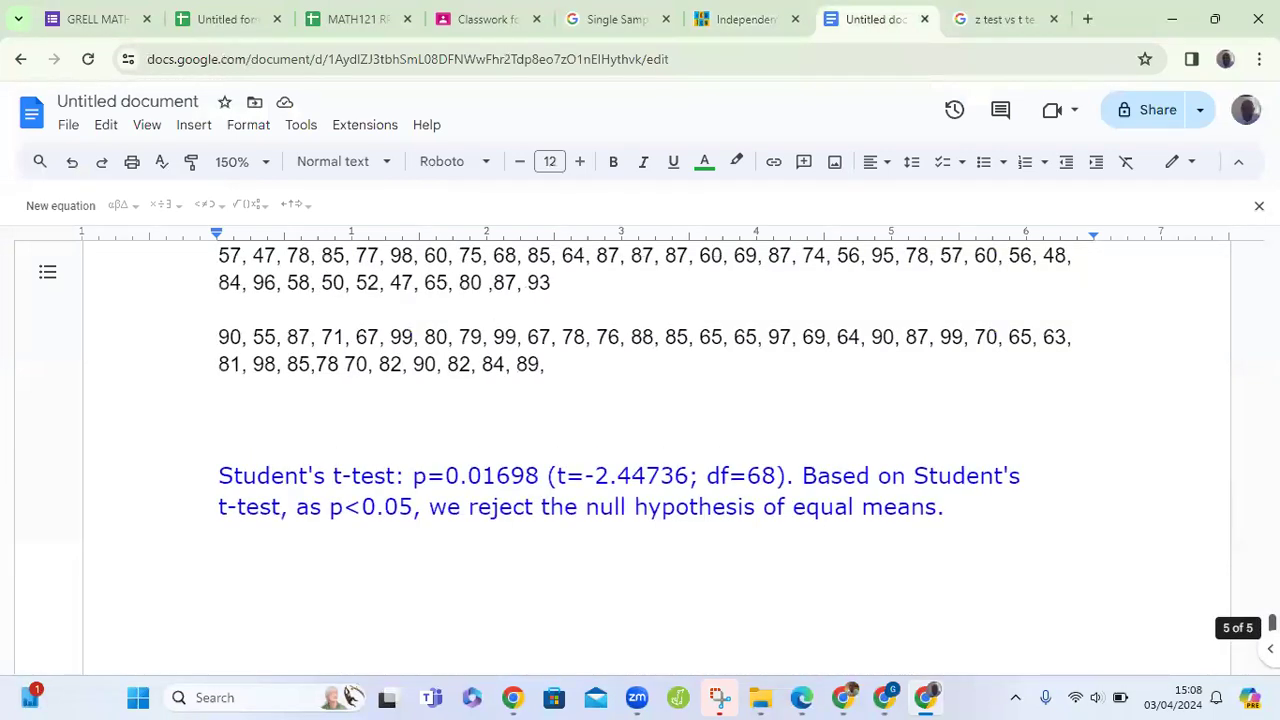
click(661, 421)
key(Return)
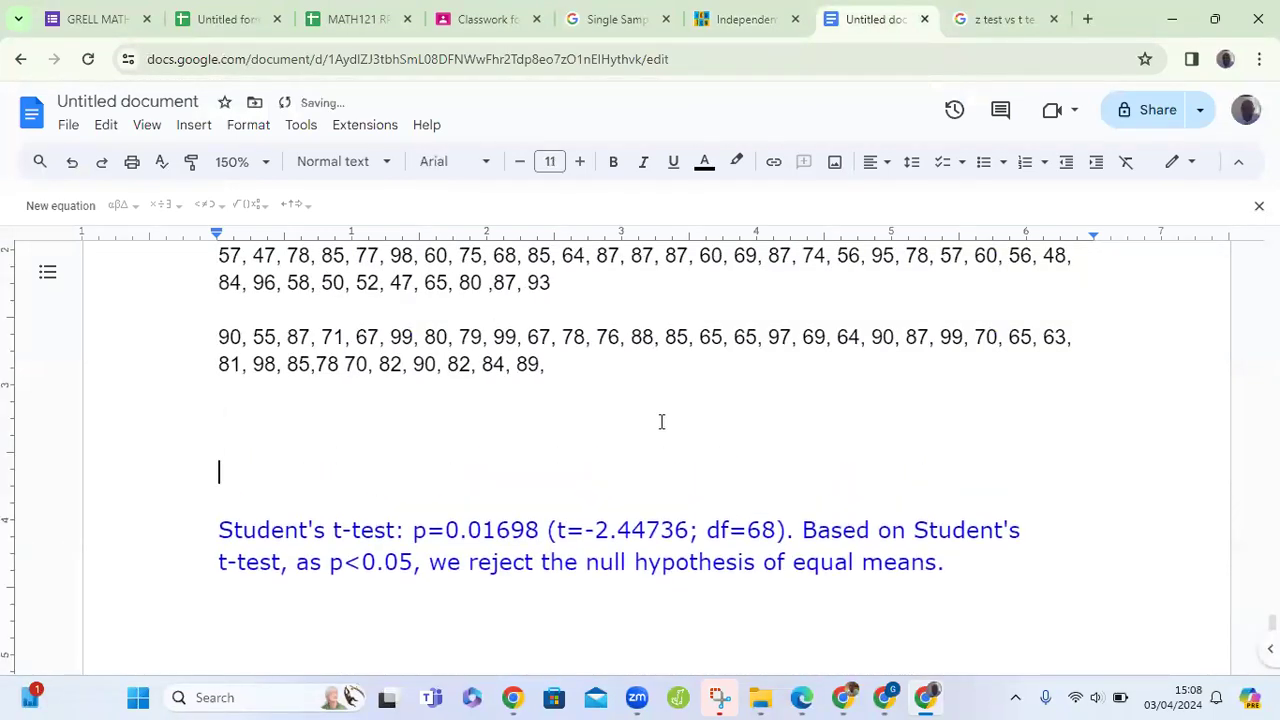
key(ctrl+v)
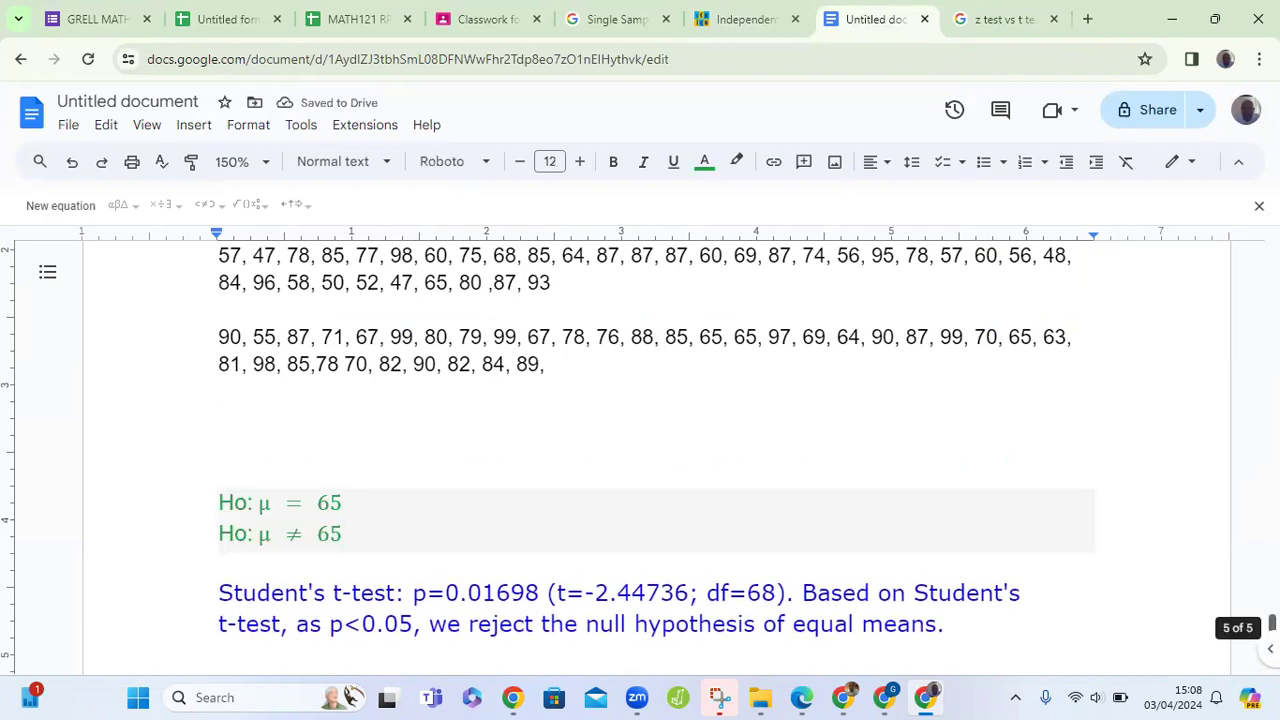
Add a subscript to μ in the equation of the first pasted hypothesis line
scroll(433, 418, down, 3)
click(271, 280)
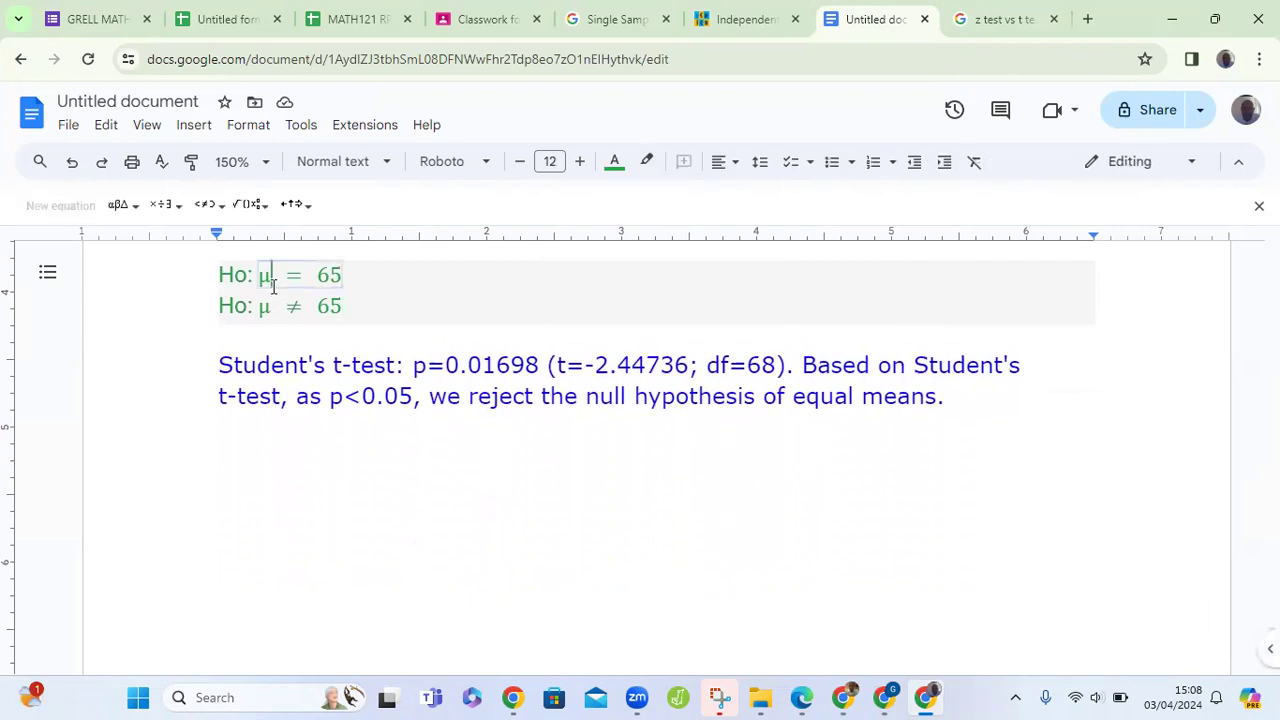
text(_)
text(0)
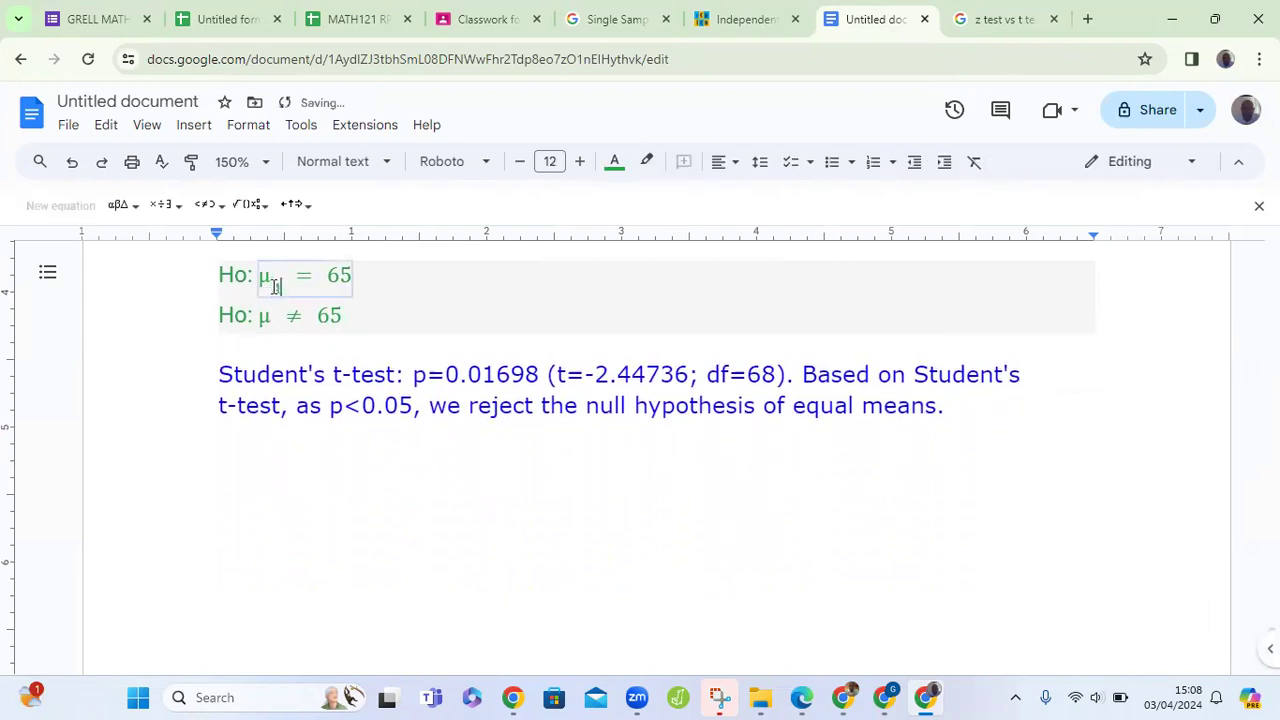
Replace the 65 in the first hypothesis line with a copy of the subscripted μ and change its subscript to b
click(275, 287)
double_click(275, 287)
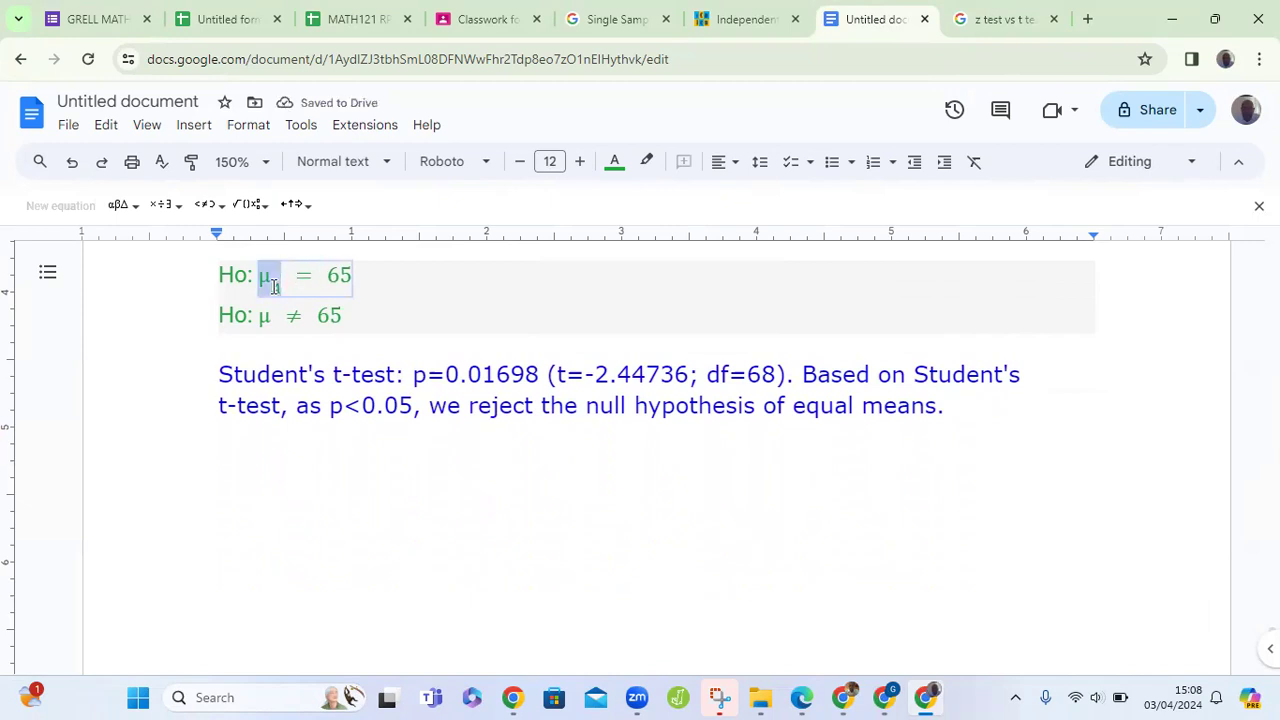
key(Right)
key(Right)
key(Right)
key(Right)
key(BackSpace)
key(BackSpace)
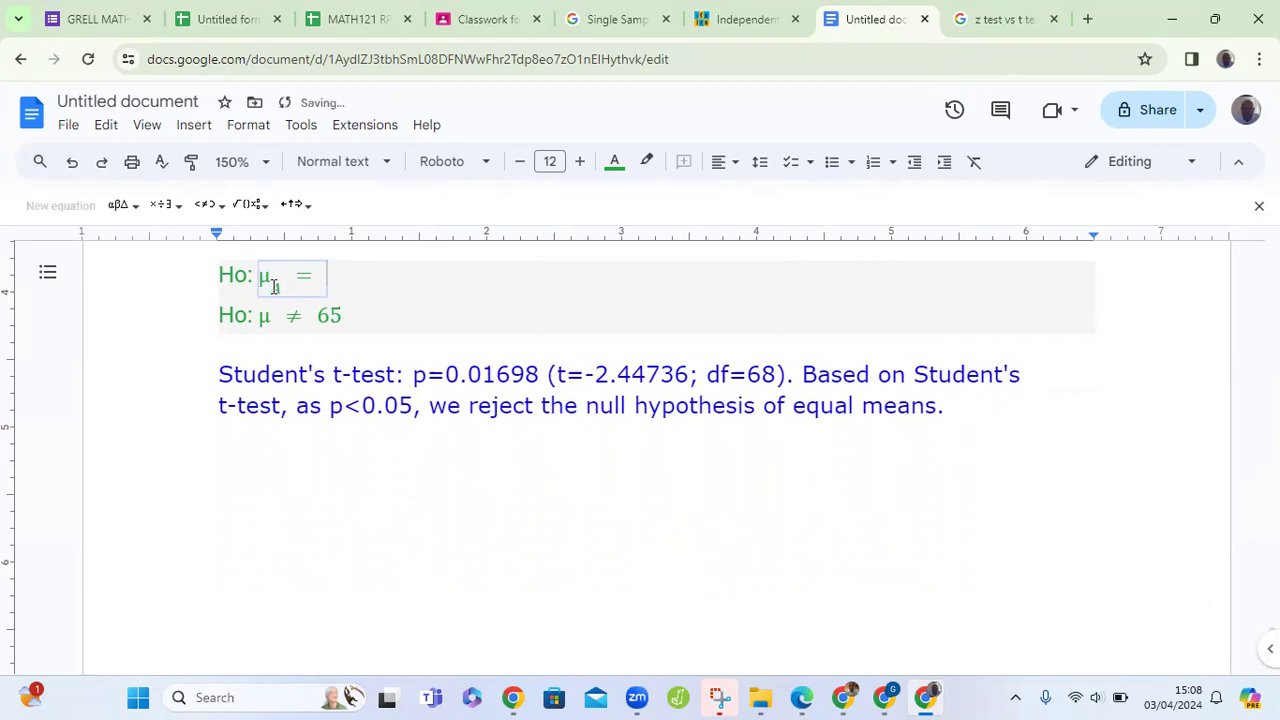
text(μA)
key(BackSpace)
text(B)
Delete the 65 from the equation in the second hypothesis line
key(shift+Left)
key(shift+Left)
key(shift+Left)
key(shift+Left)
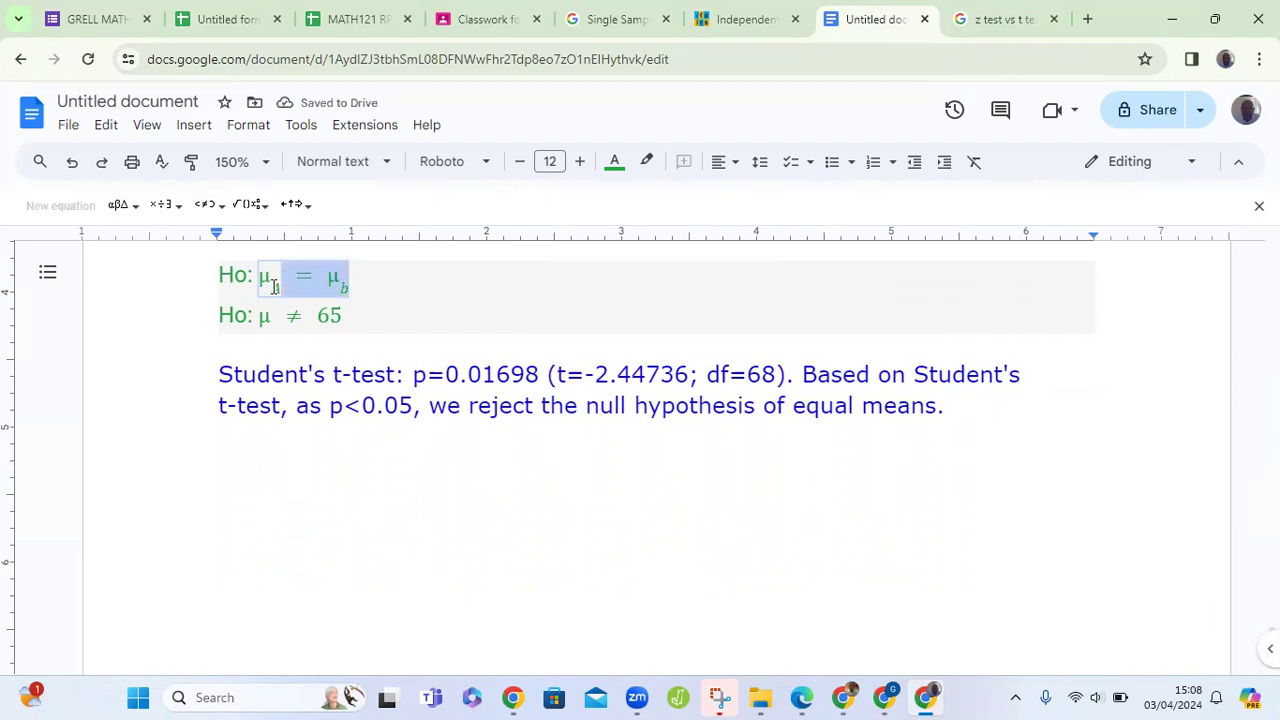
click(366, 334)
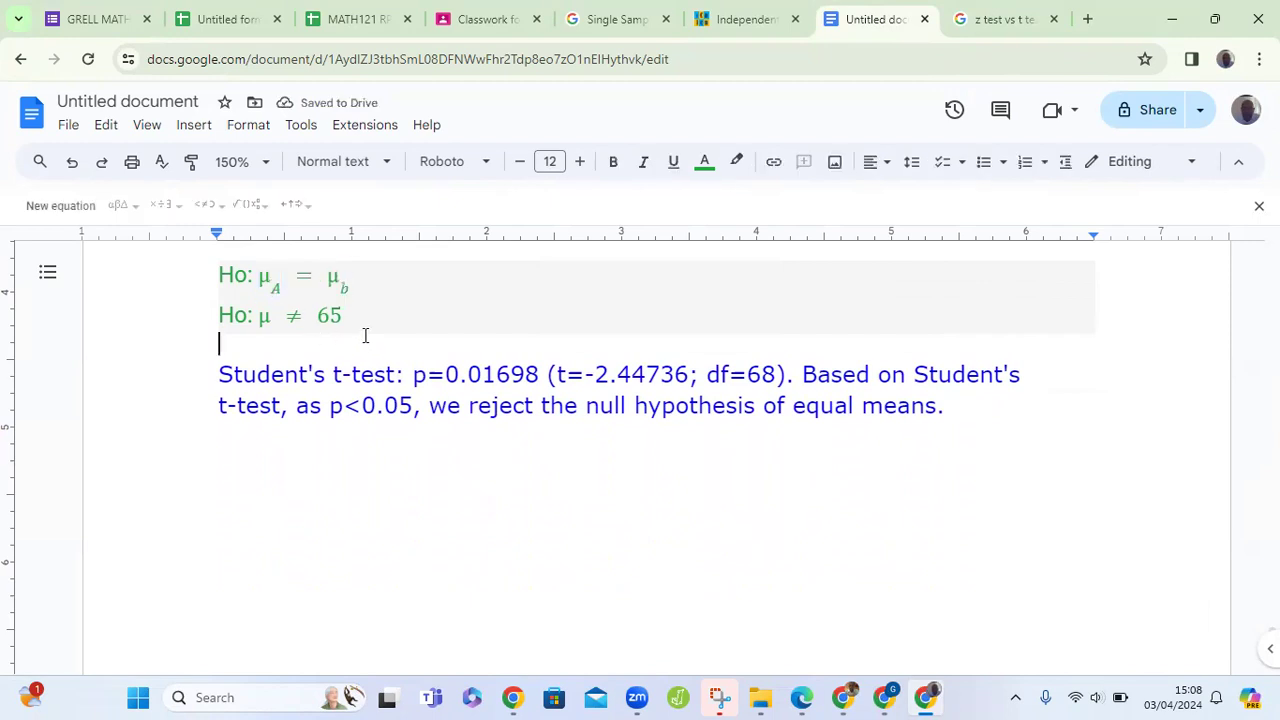
double_click(345, 324)
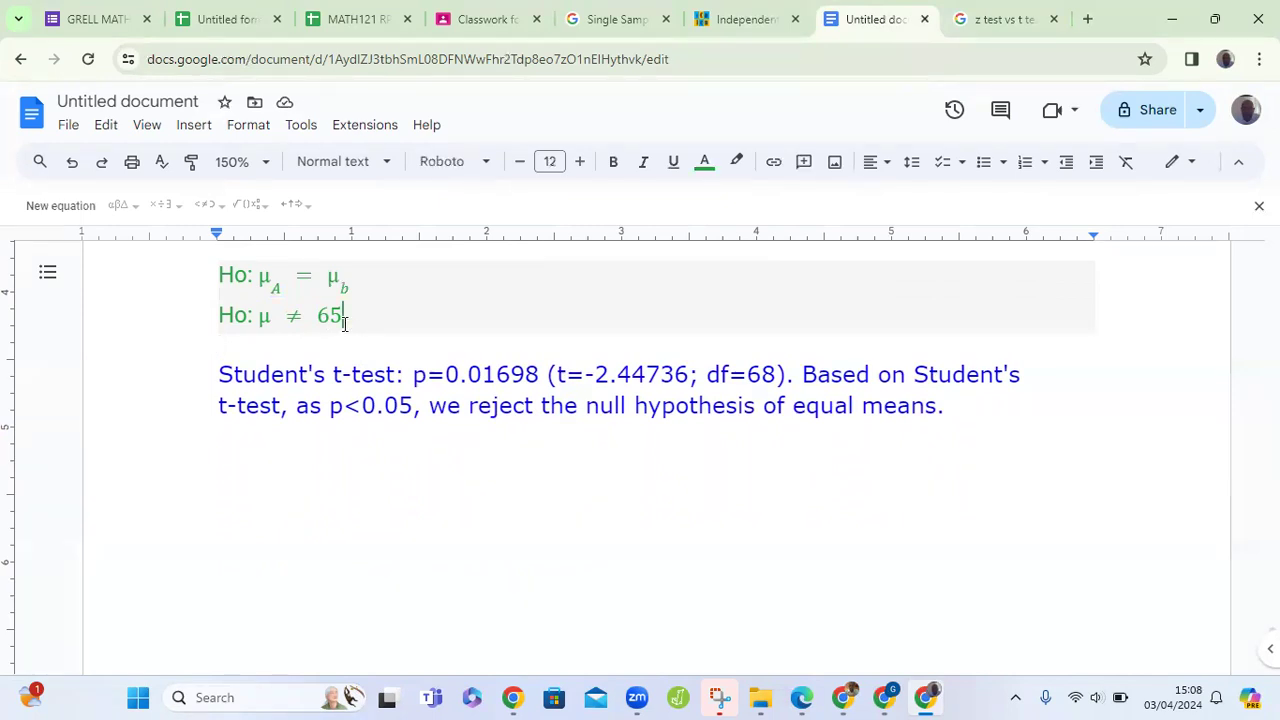
click(345, 324)
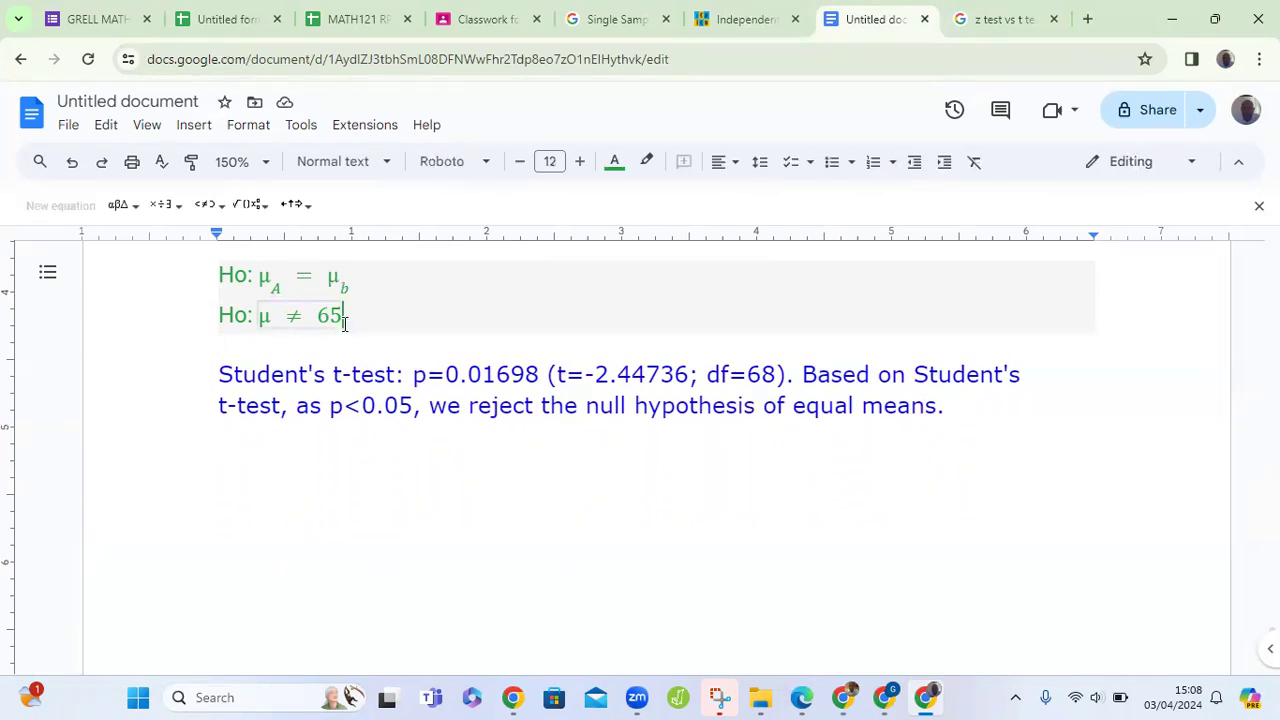
key(BackSpace)
key(BackSpace)
key(BackSpace)
key(Left)
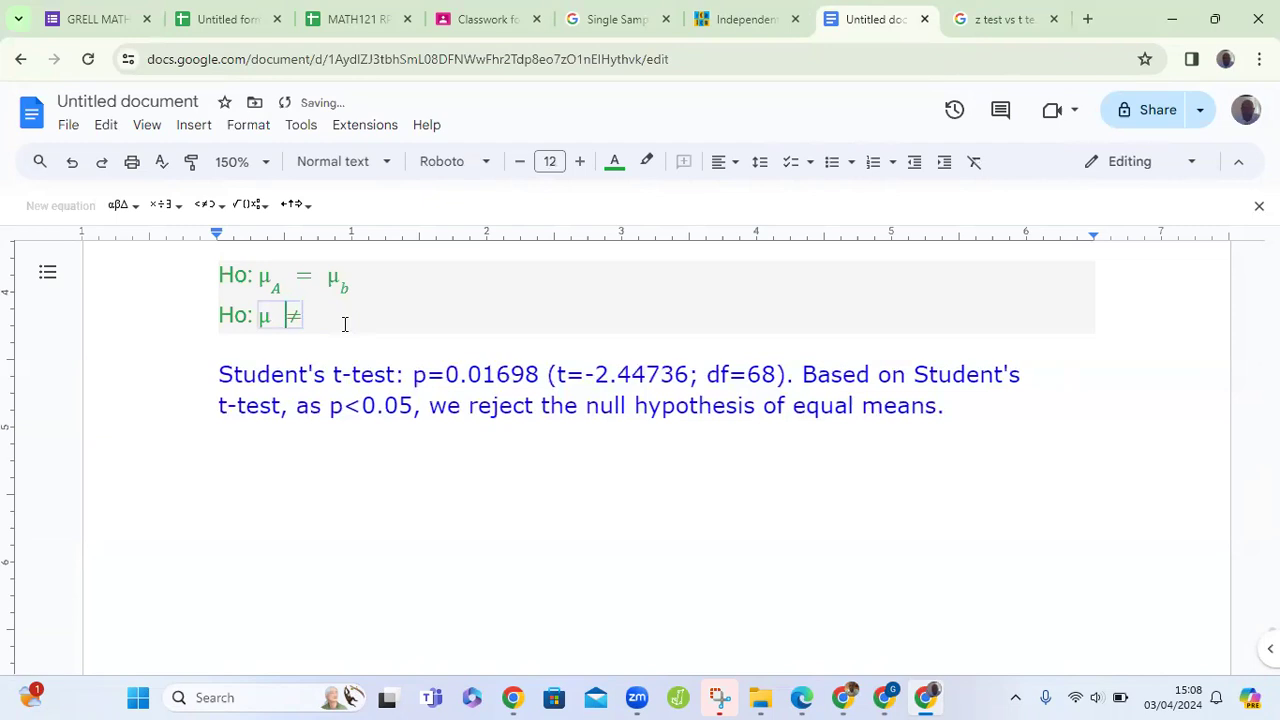
Replace the remaining μ ≠ in the second hypothesis line with μ carrying the subscript A
key(Right)
key(shift+Left)
key(shift+Left)
key(shift+Left)
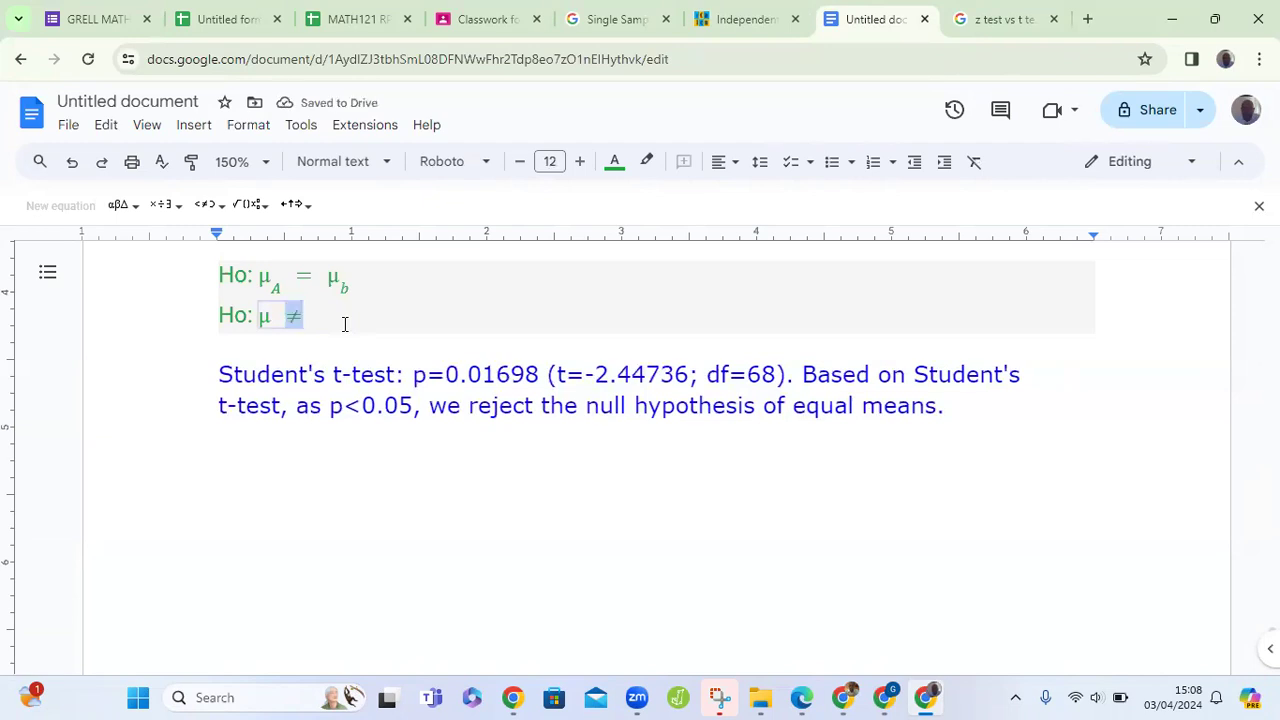
text(μA)
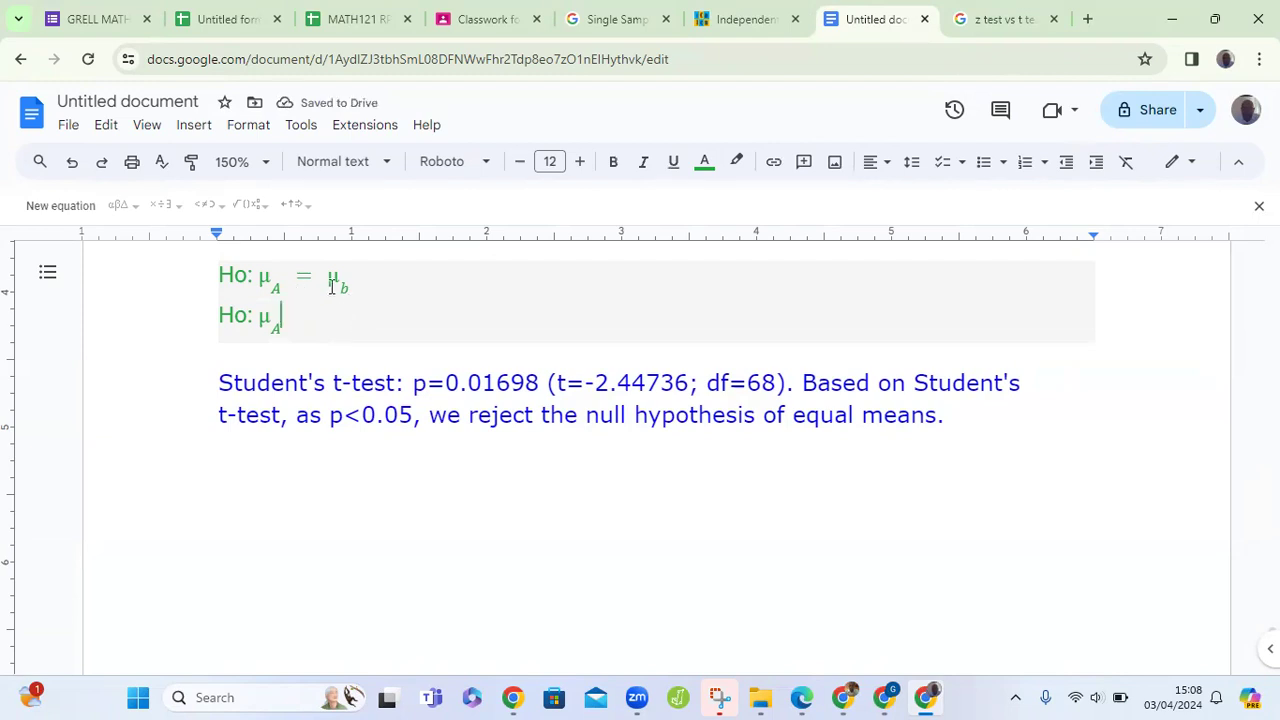
Replace the second hypothesis line's equation with a copy of the first line's whole equation, μ_A = μ_b
drag(350, 279, 296, 279)
key(ctrl+c)
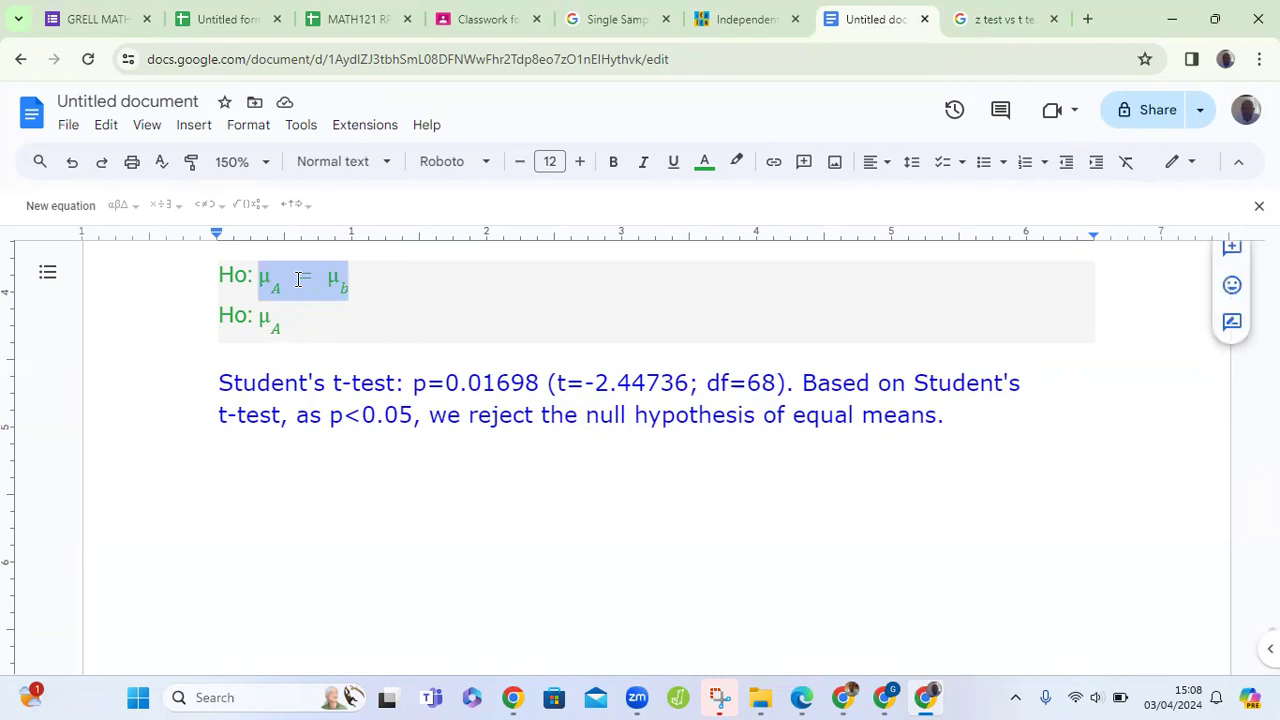
key(Down)
key(BackSpace)
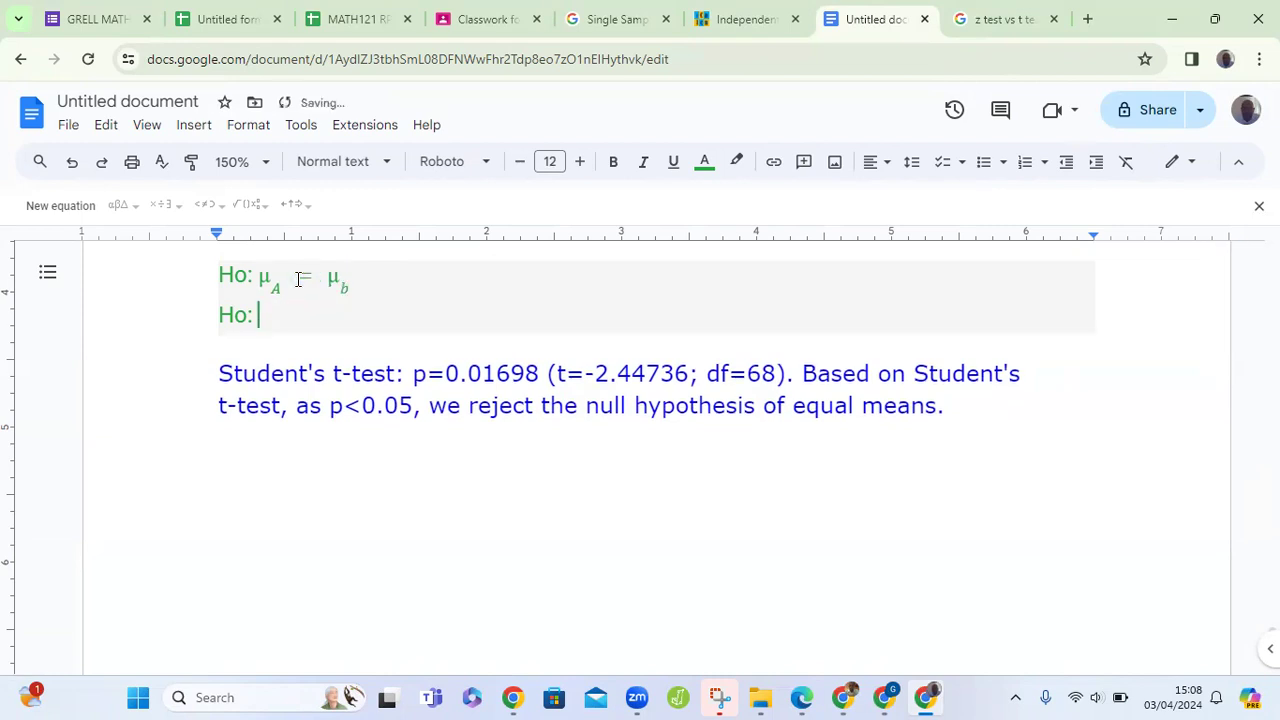
key(ctrl+v)
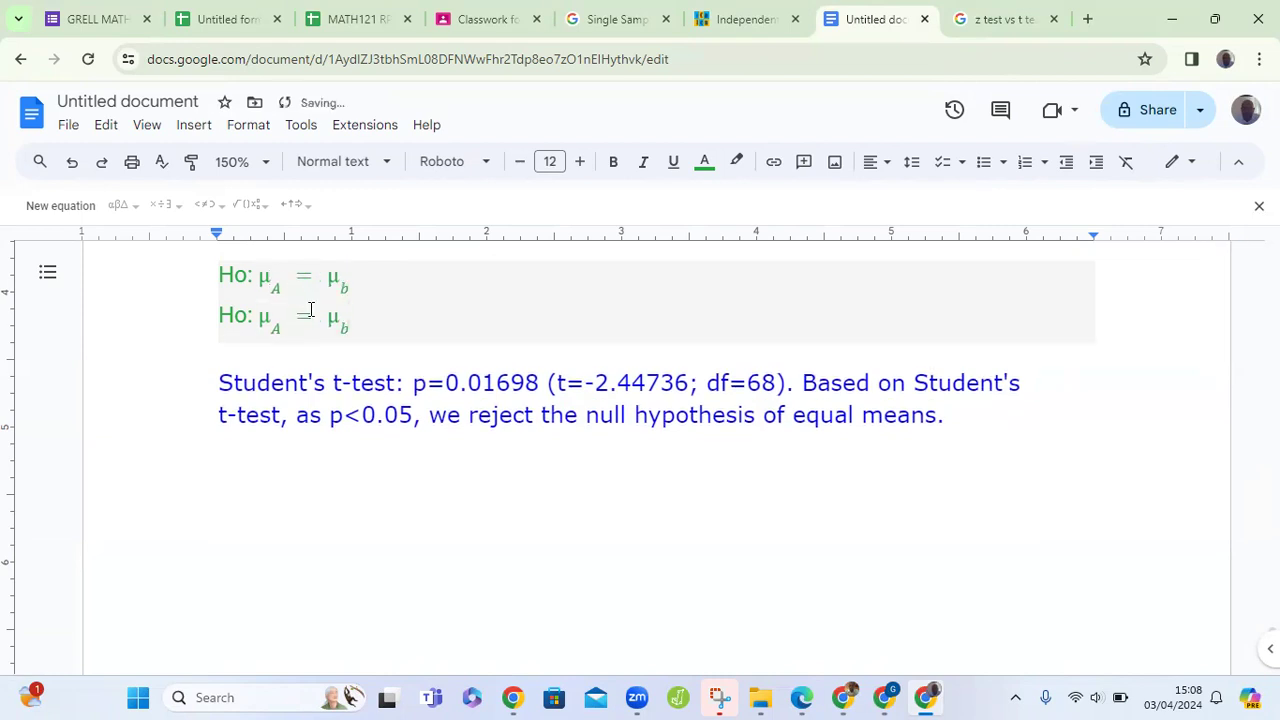
Change the equals sign in the second hypothesis equation to ≠
click(311, 312)
key(BackSpace)
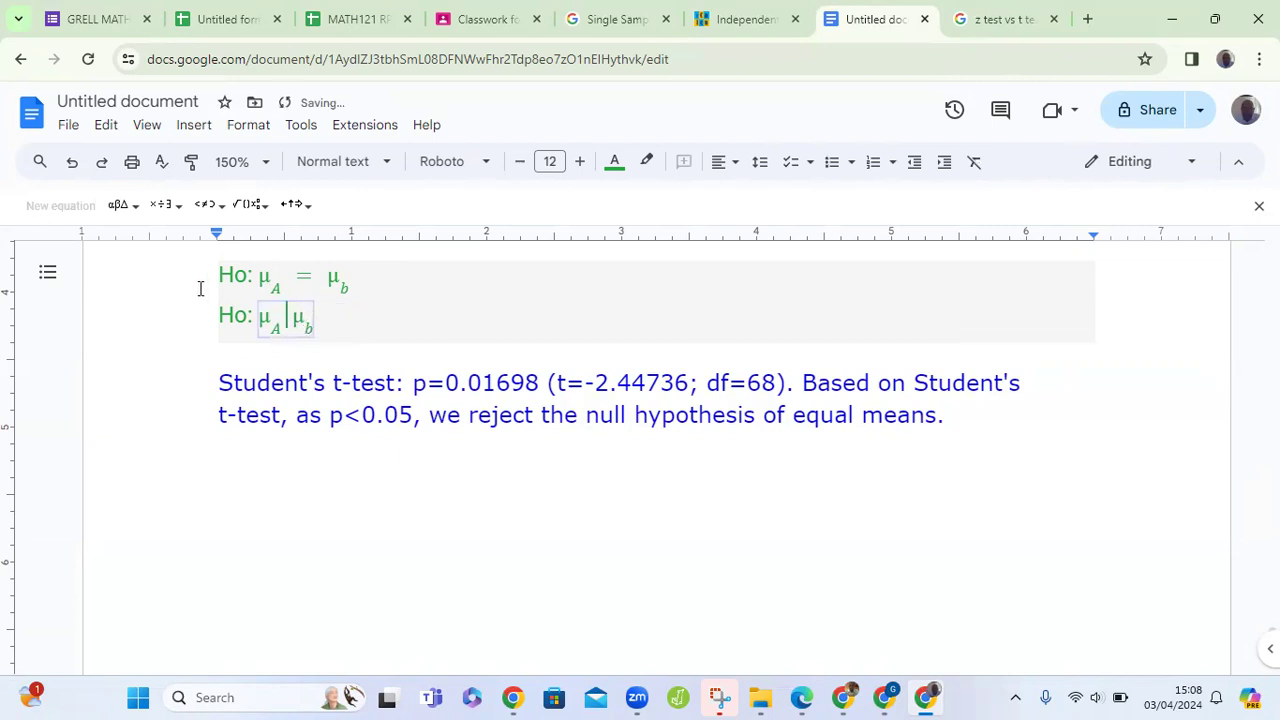
click(205, 204)
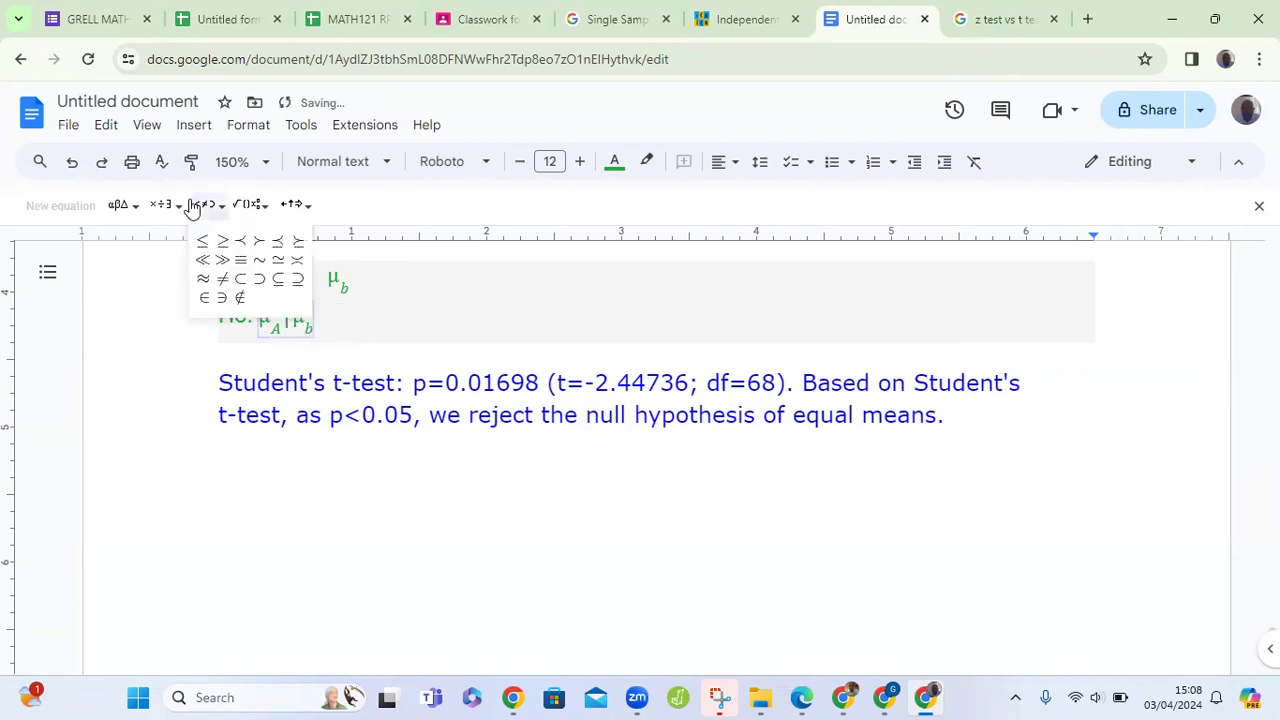
click(223, 274)
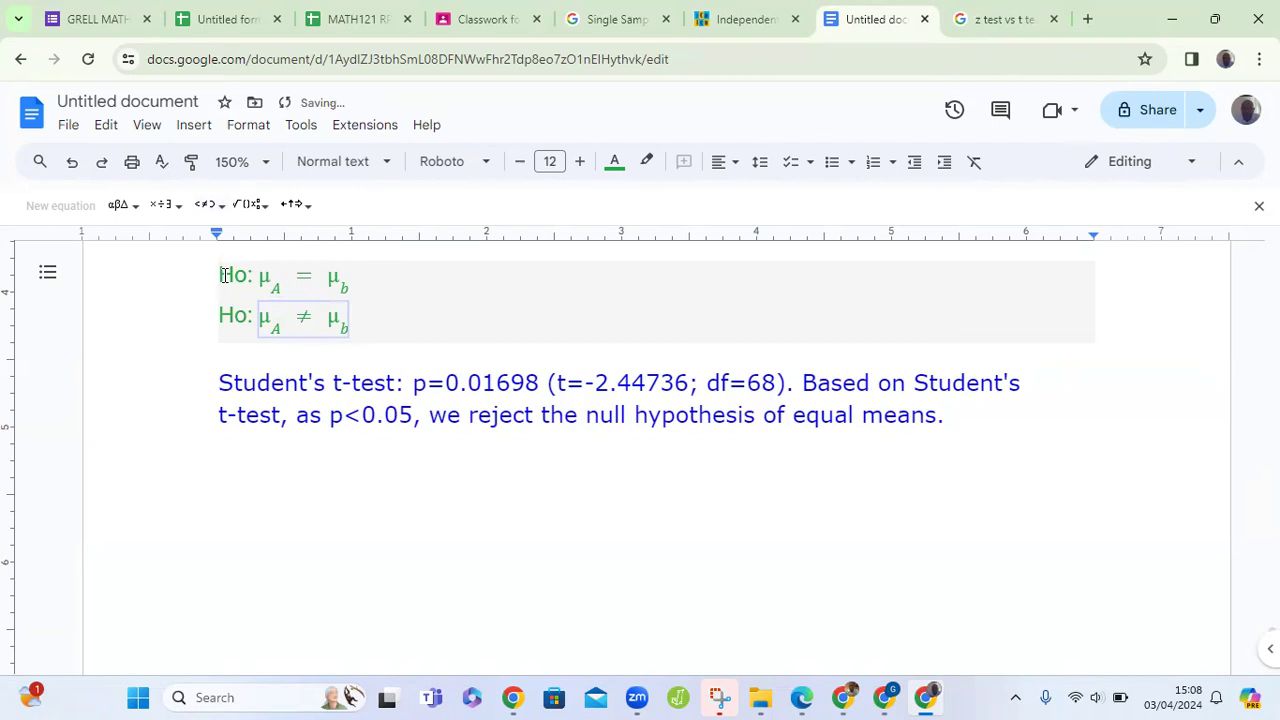
Below the hypotheses, write "The p value of 0.01698 is less than the significance level ("
click(260, 355)
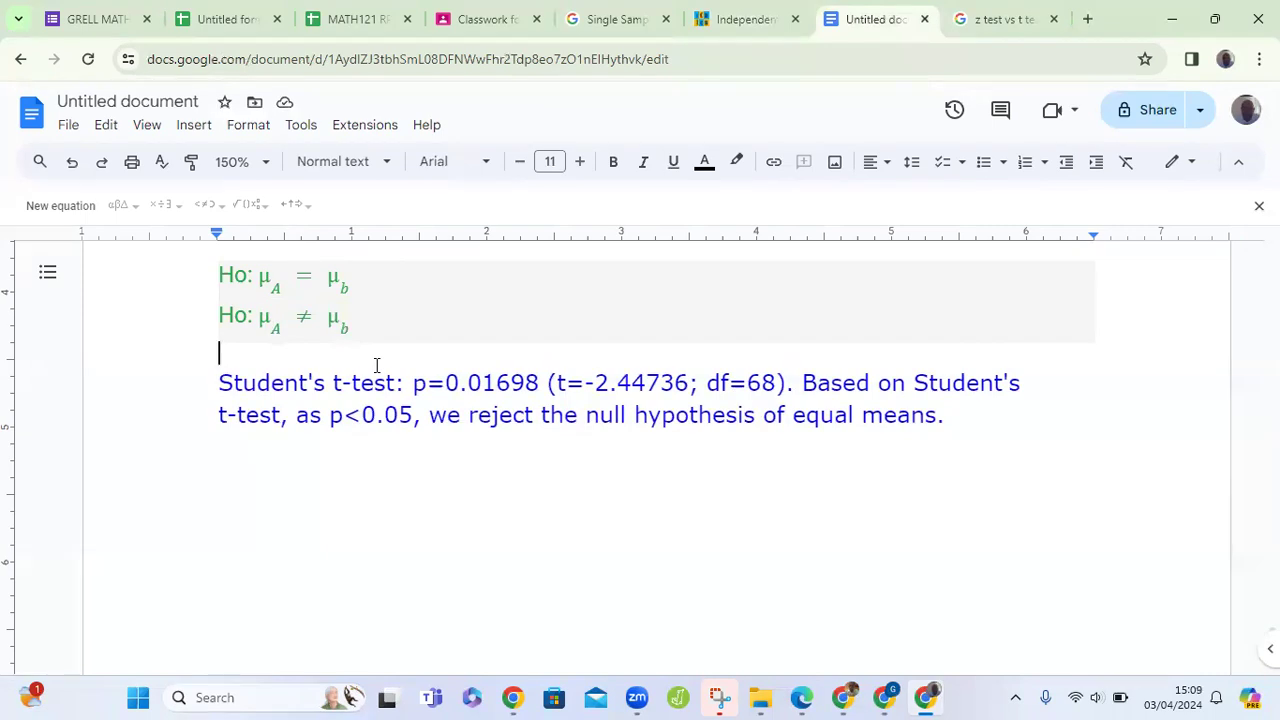
text(The p value of )
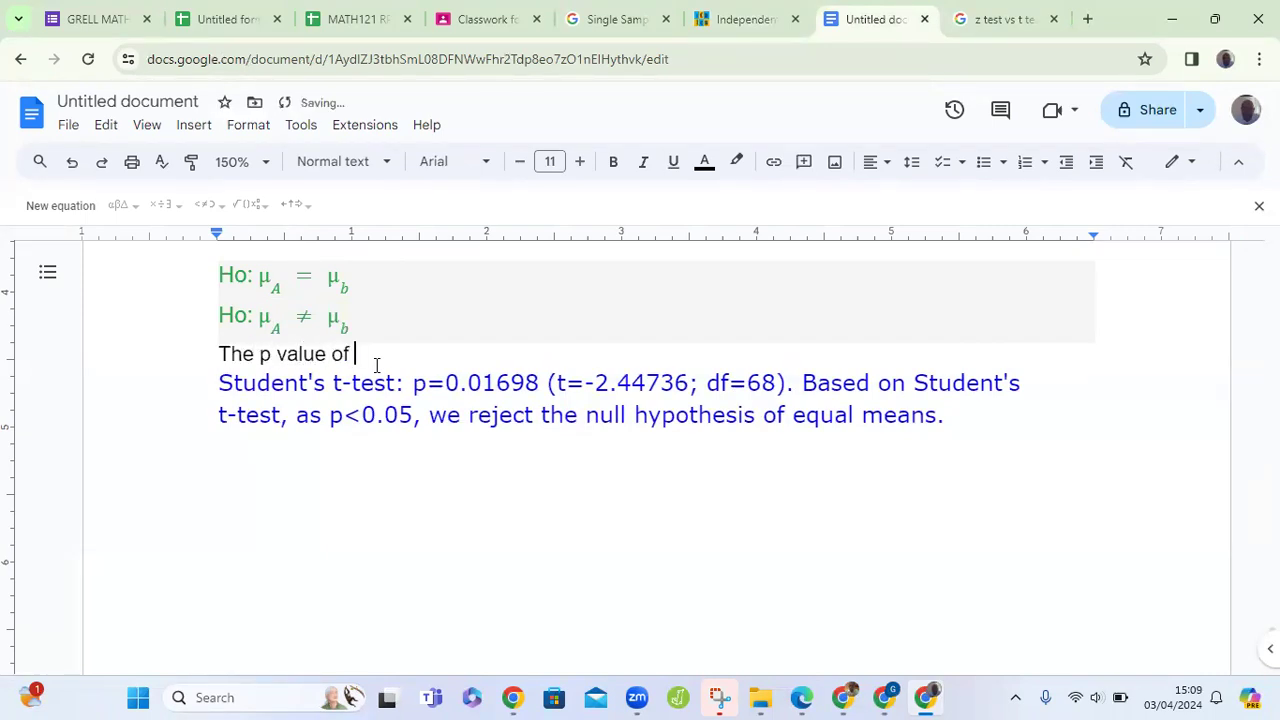
text(0.01698 is les)
key(BackSpace)
text(s tha)
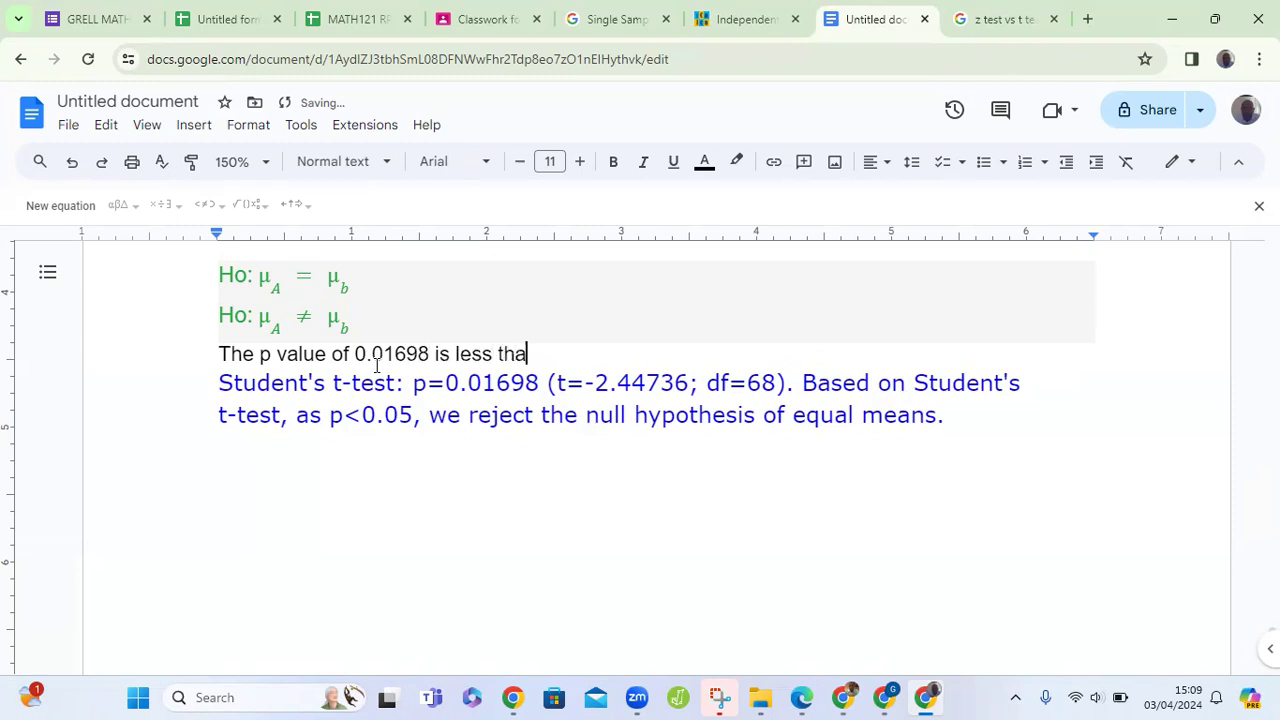
text(n the sig)
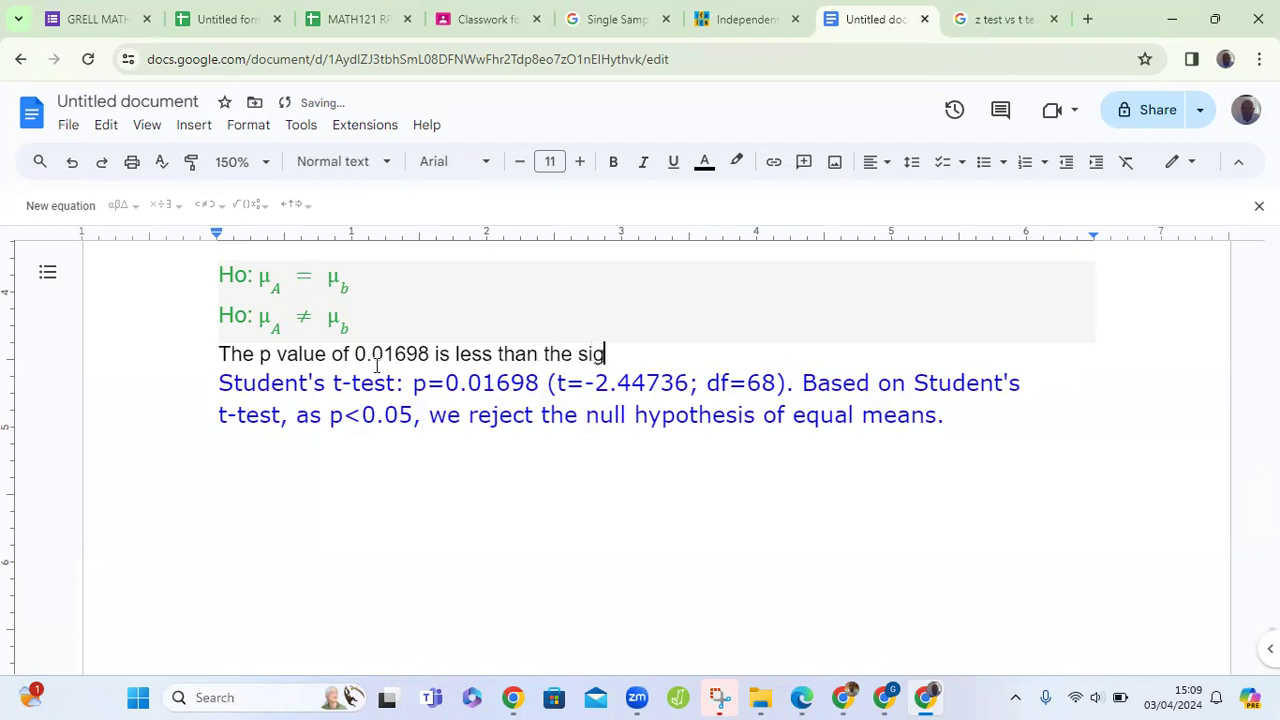
text(nificance leve)
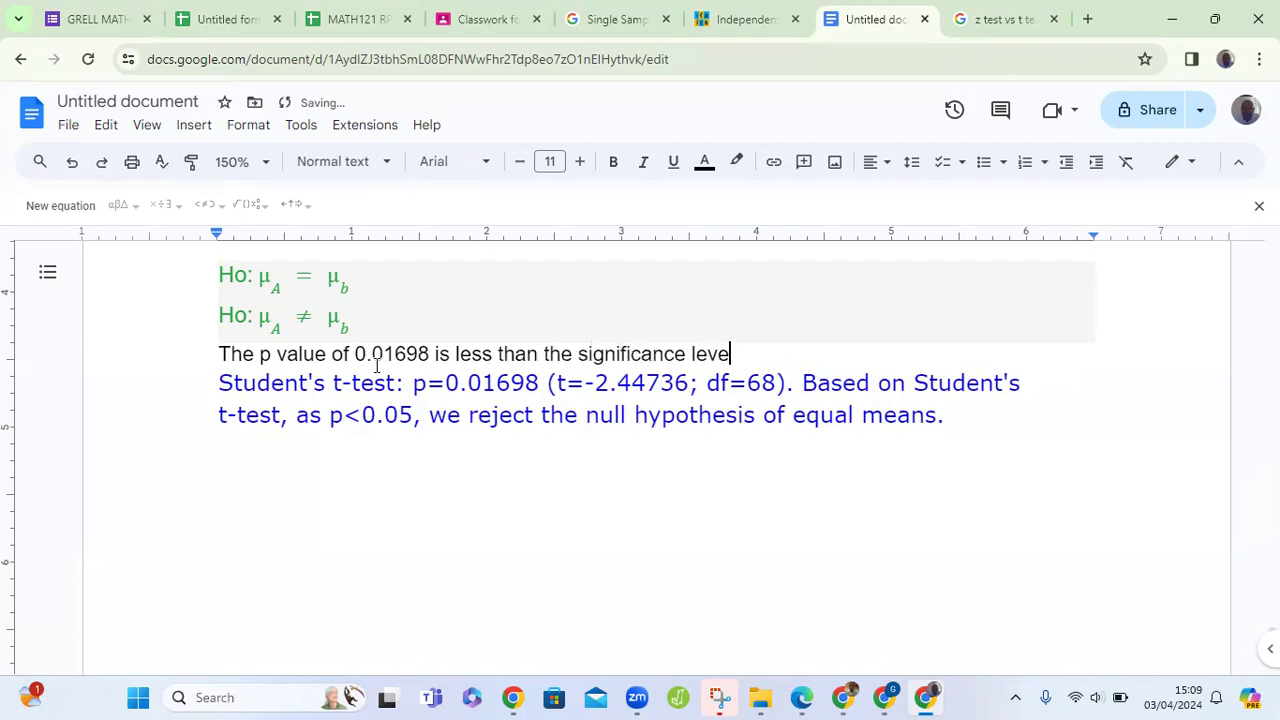
text(l ()
Insert an equation containing α after the opening parenthesis and close the parenthesis behind it
click(193, 125)
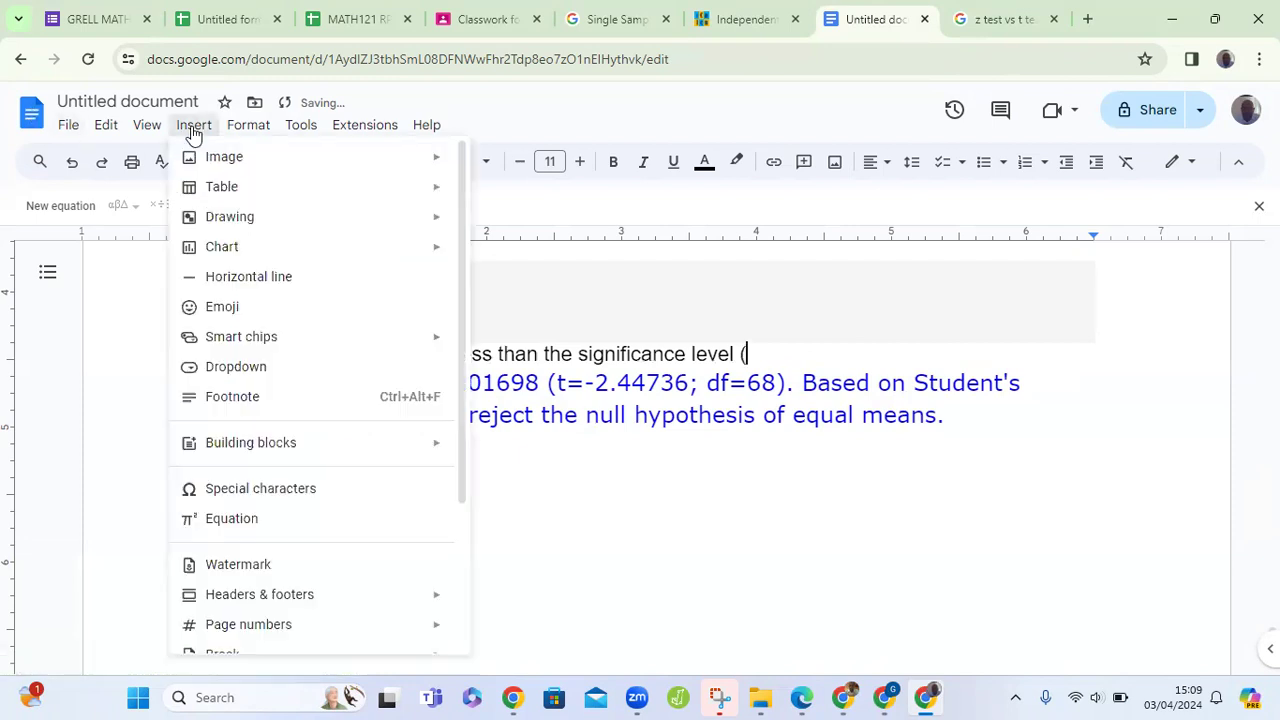
click(196, 518)
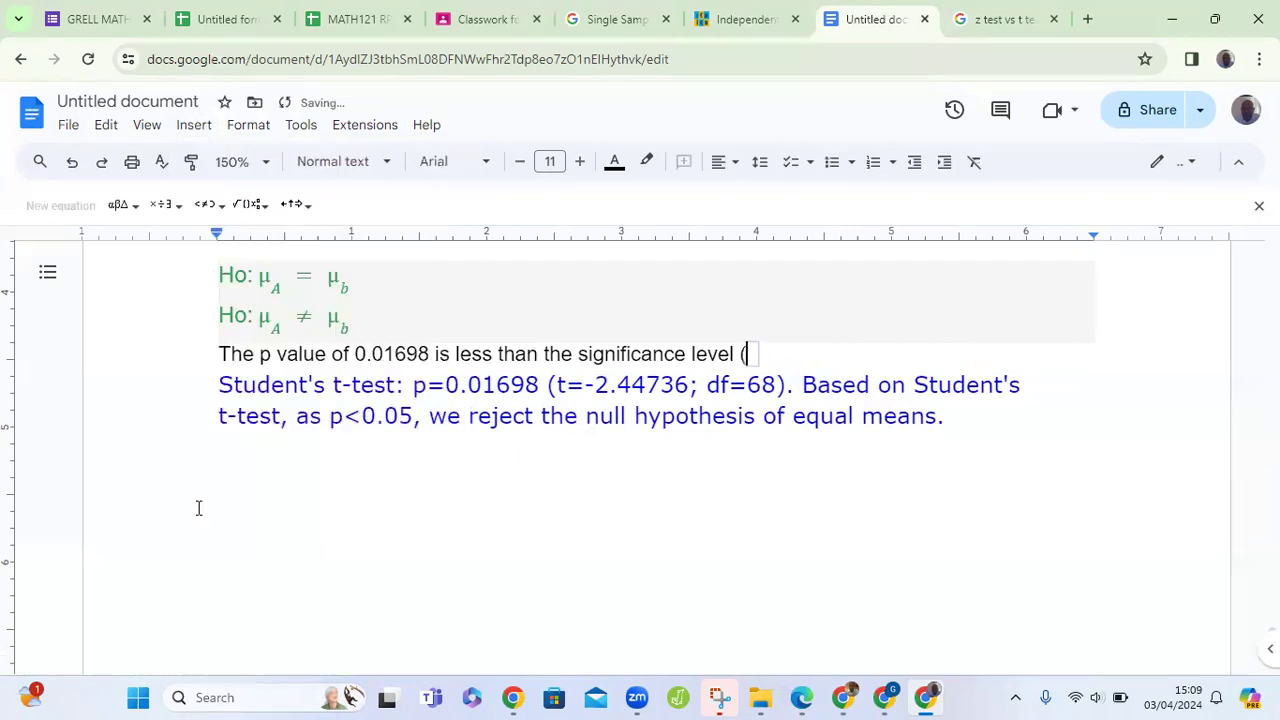
click(116, 205)
click(116, 243)
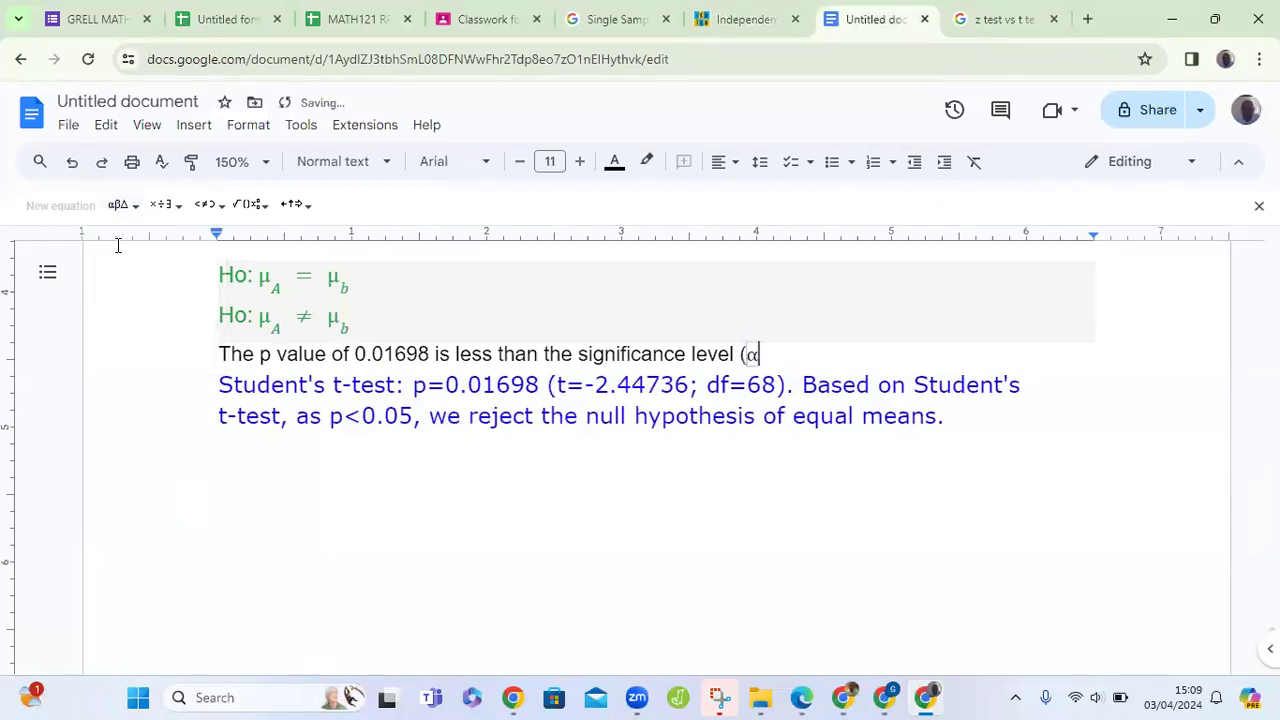
key(Right)
text() )
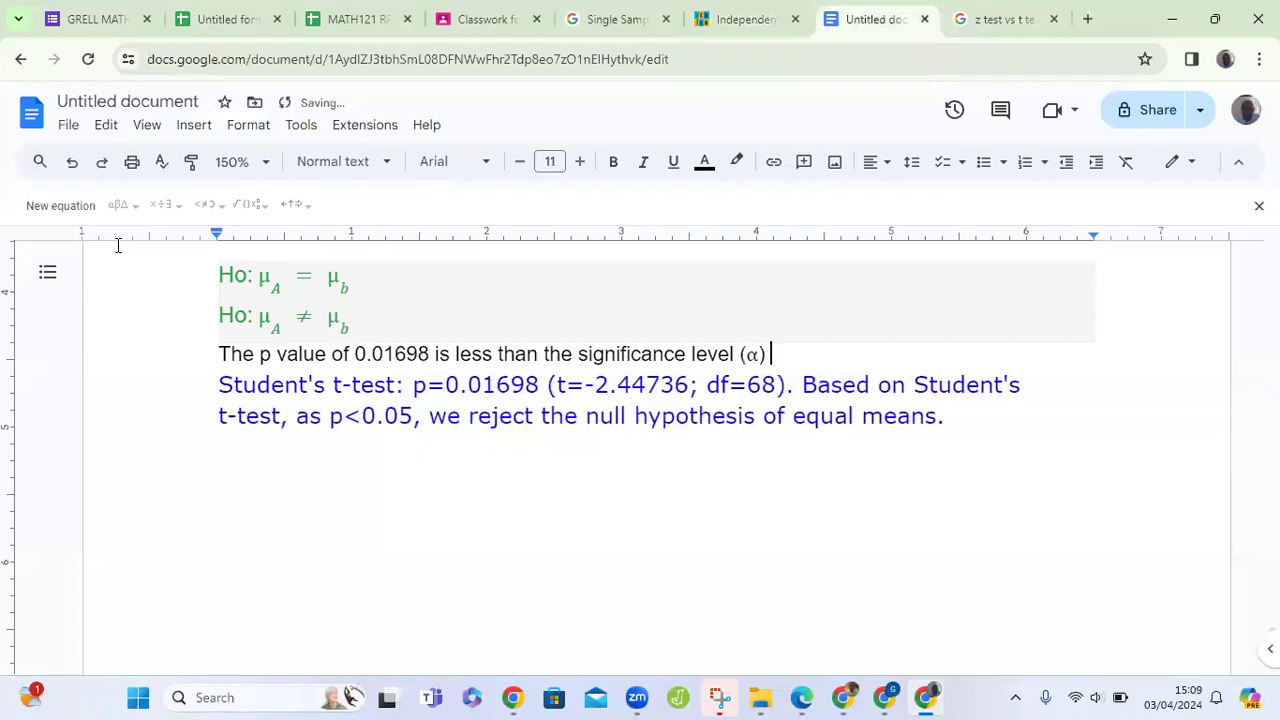
Complete the p-value sentence with "= 0,05, hence, we reject the null hypothesis."
text(= 0)
text(0)
key(BackSpace)
text(.)
text(05, hence, we reject the null h)
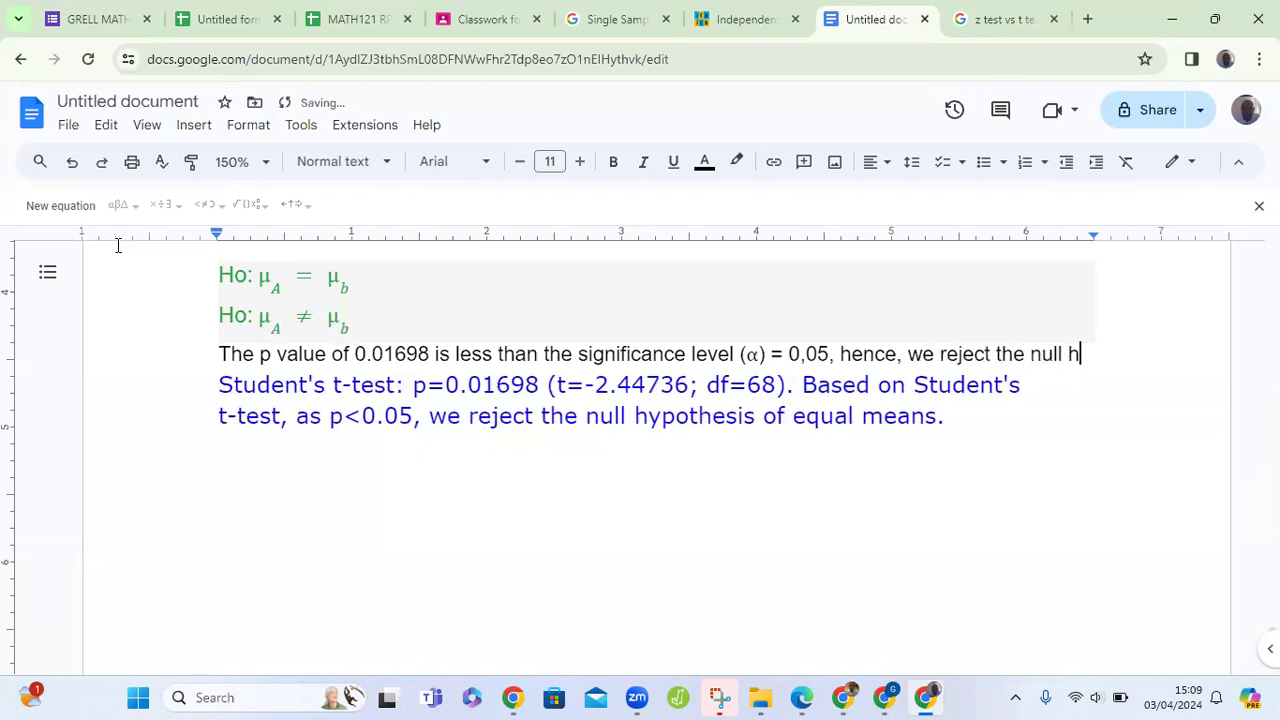
text(ypothesis.)
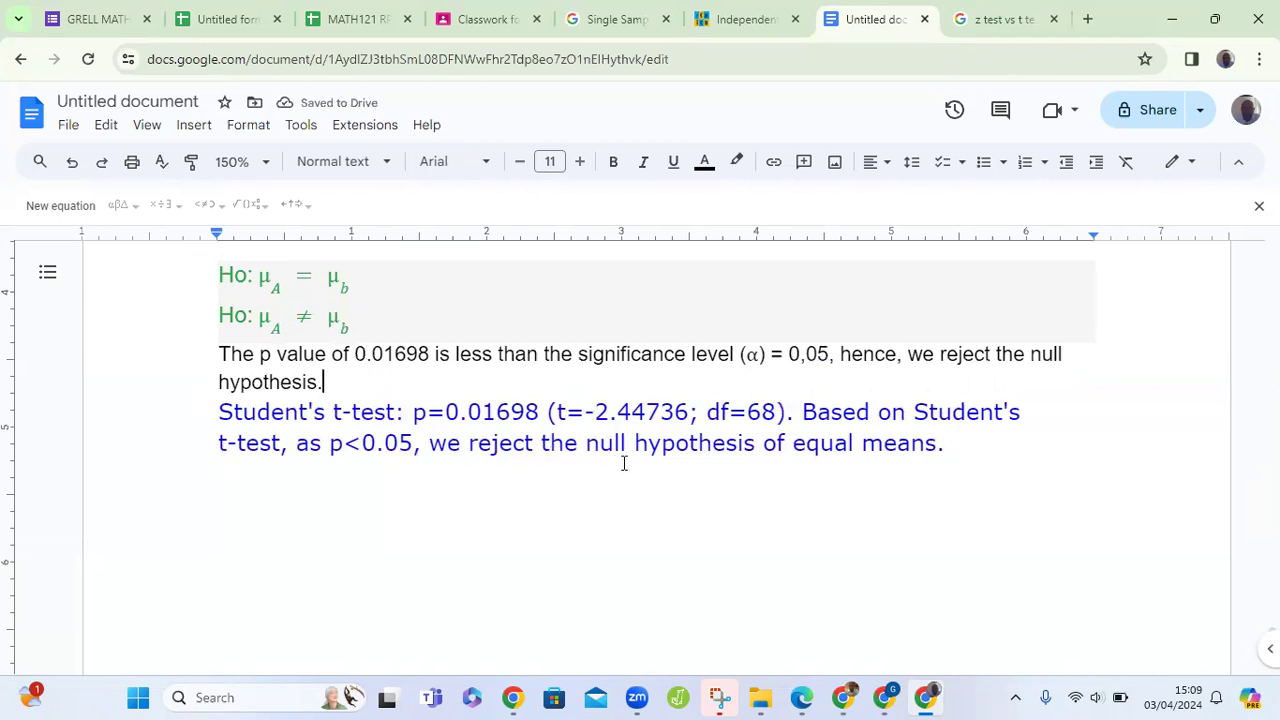
On a new line below the Student's t-test result, write "Consequently, the mean of group A is not equal to that of group B."
click(965, 457)
key(Return)
text(Co)
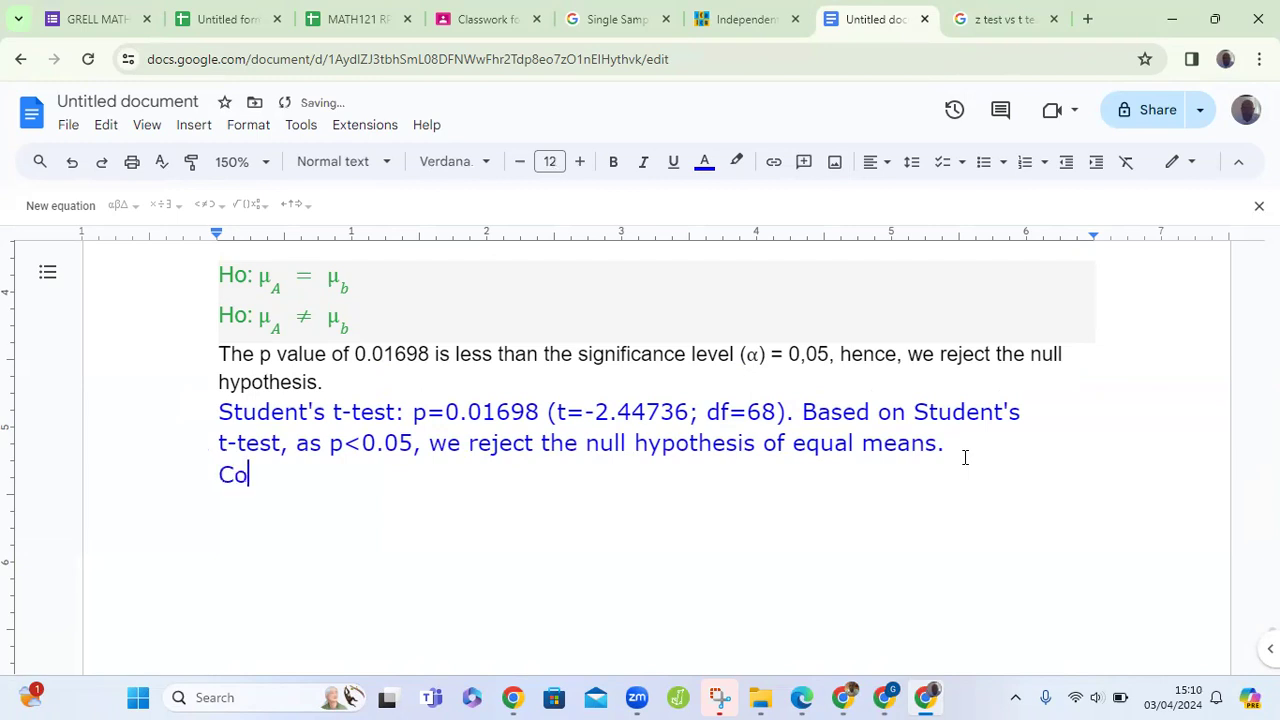
text(nsequently)
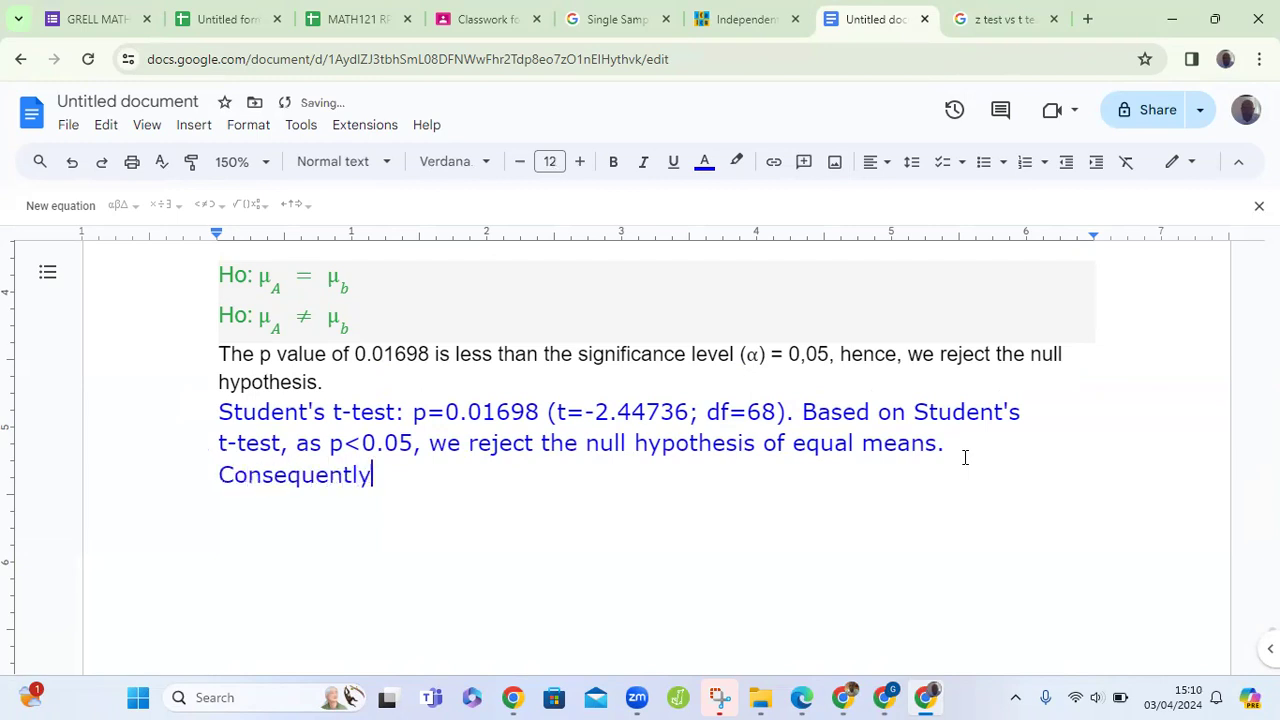
text(, the mean)
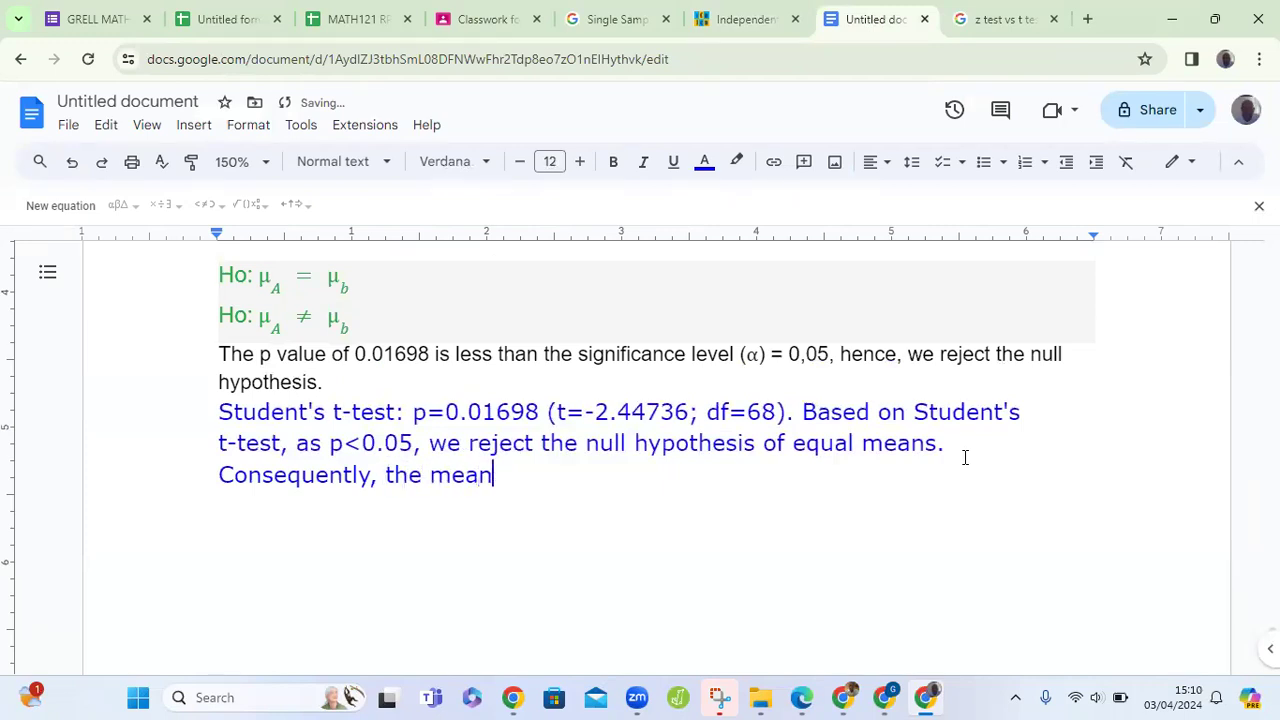
text( of group a I)
key(BackSpace)
key(BackSpace)
key(BackSpace)
text(a)
key(BackSpace)
text(A i)
text(s not equa)
text(l to that )
text(iof)
key(BackSpace)
key(BackSpace)
key(BackSpace)
text(of group )
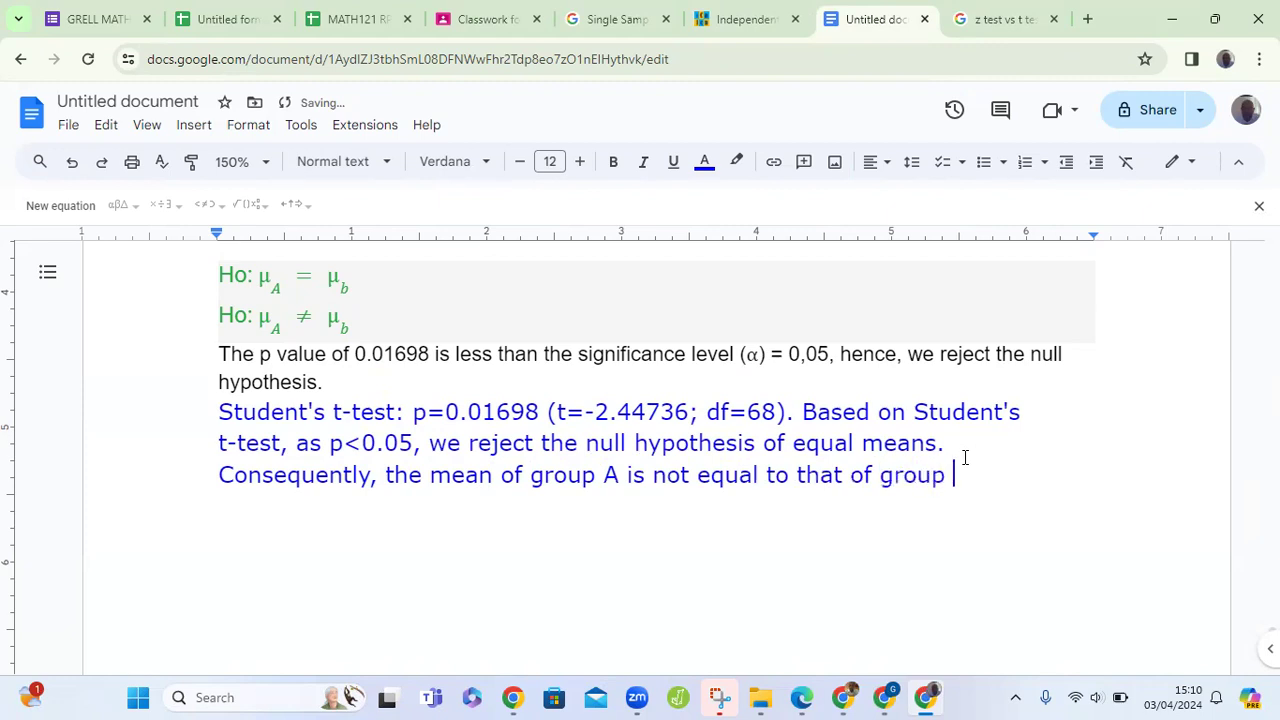
text(B.)
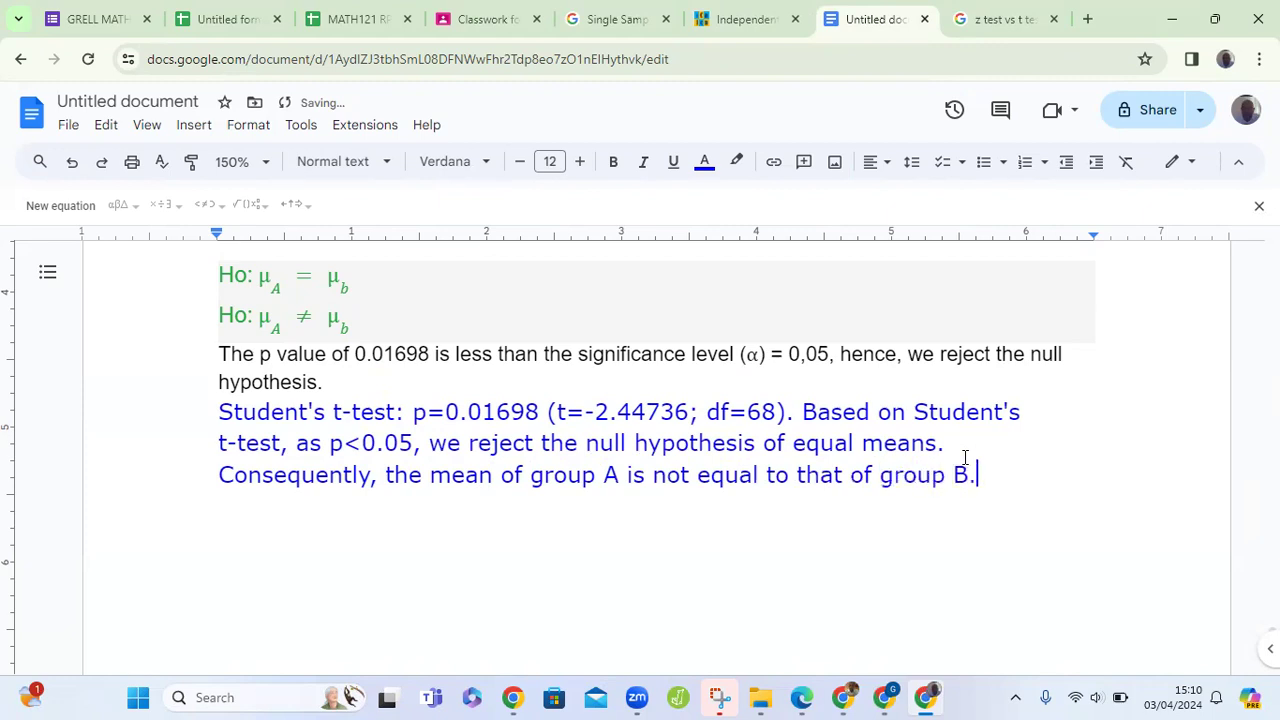